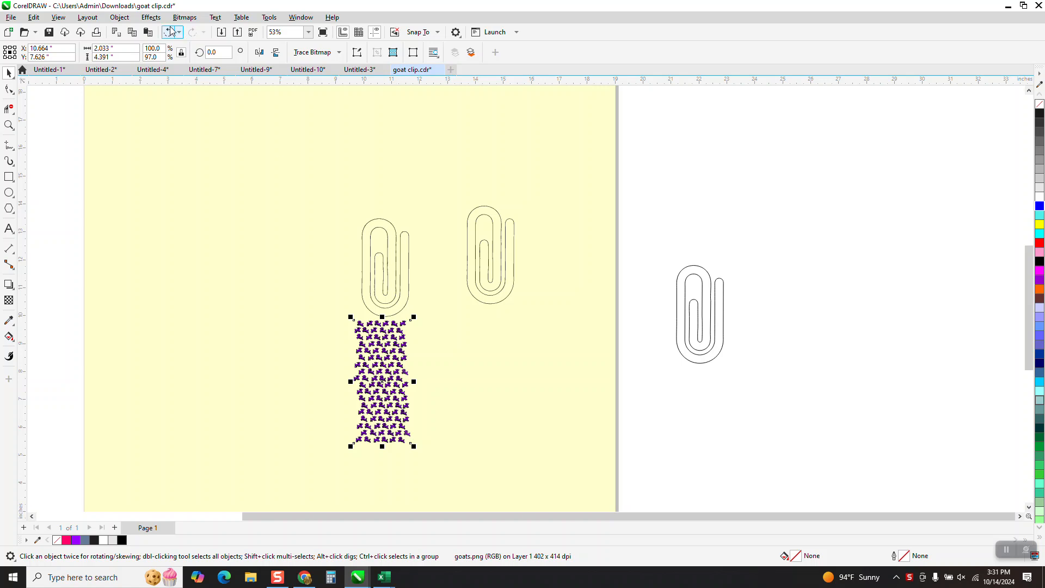
Step: Try to PowerClip the goat pattern inside the paperclip outline directly above it, and undo the placement
left_click(120, 18)
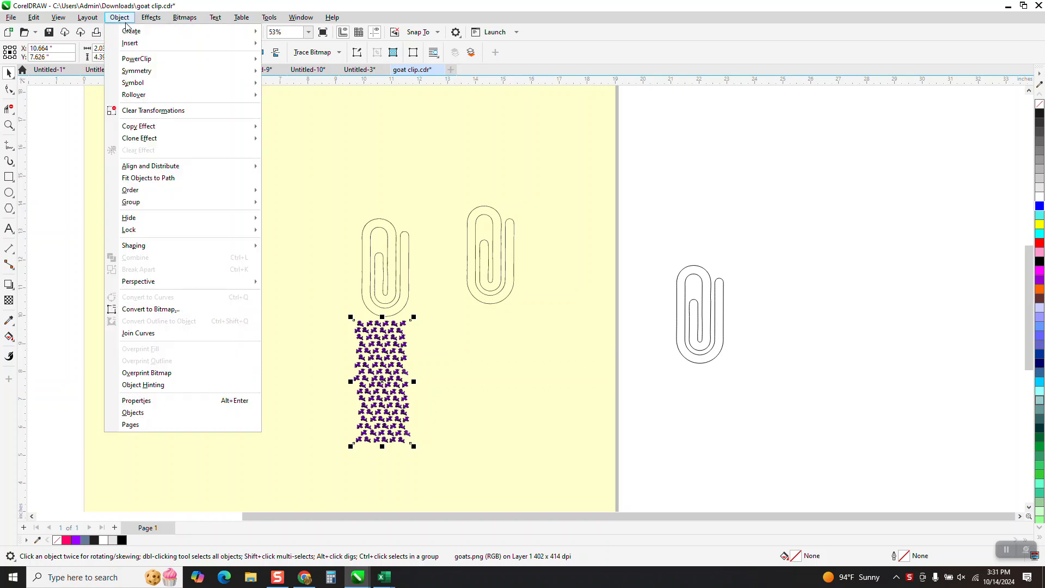
mouse_move(135, 61)
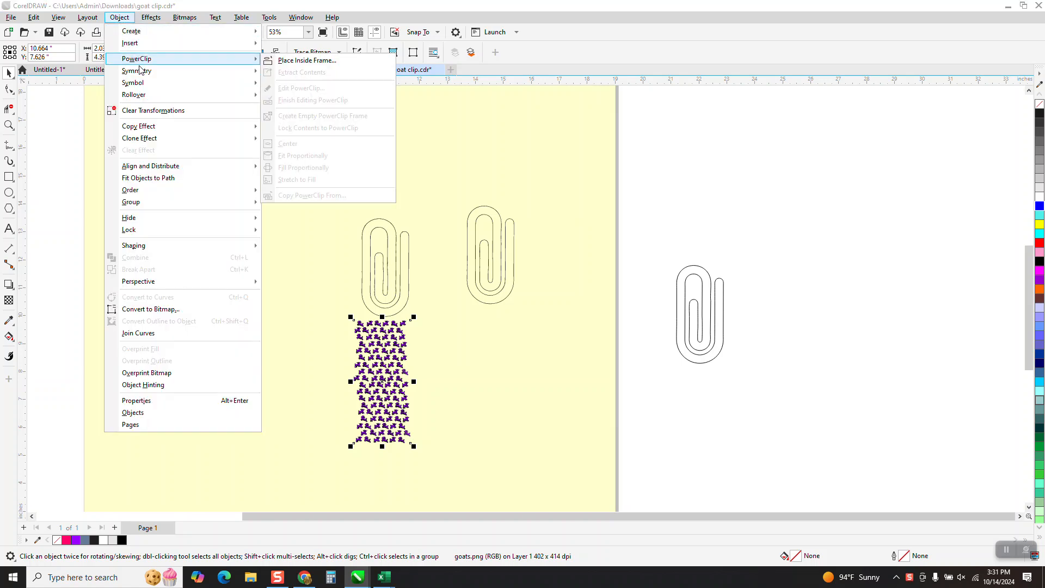
left_click(293, 61)
left_click(380, 225)
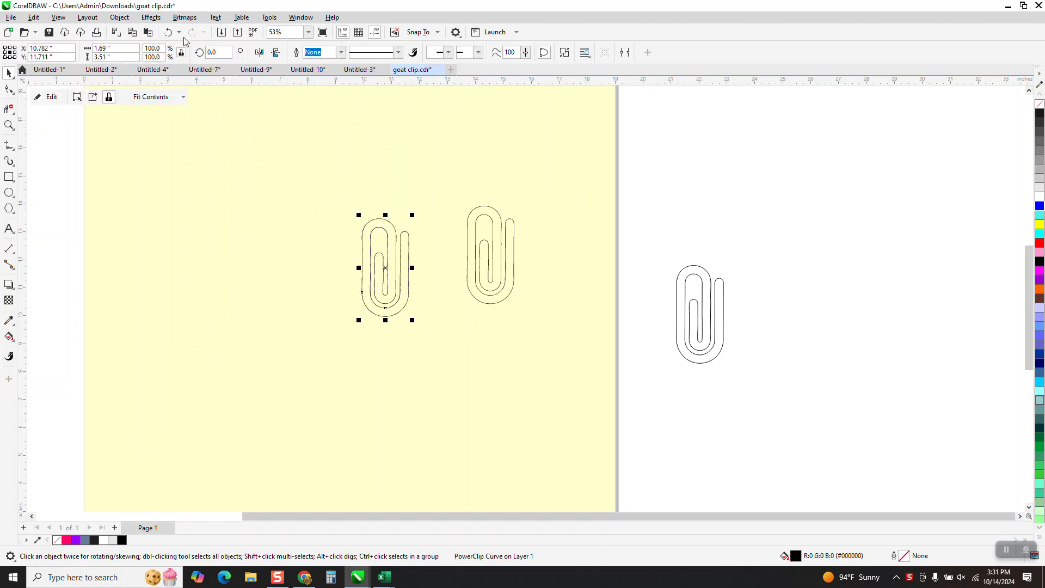
left_click(168, 32)
left_click(663, 203)
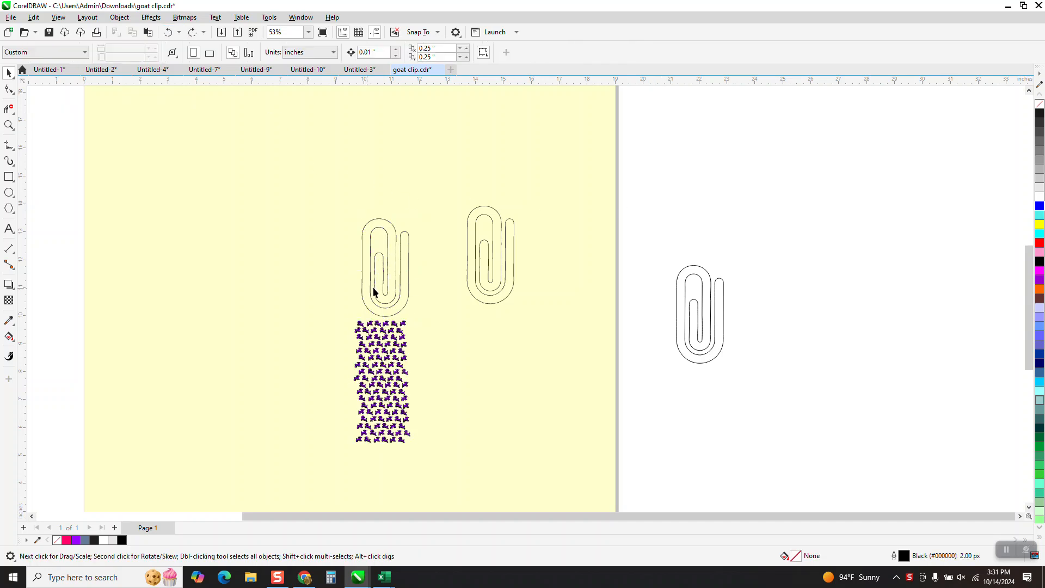
Step: Move the off-page paperclip outline beside the goat pattern, and copy both objects to the blank area outside the page
left_click(396, 266)
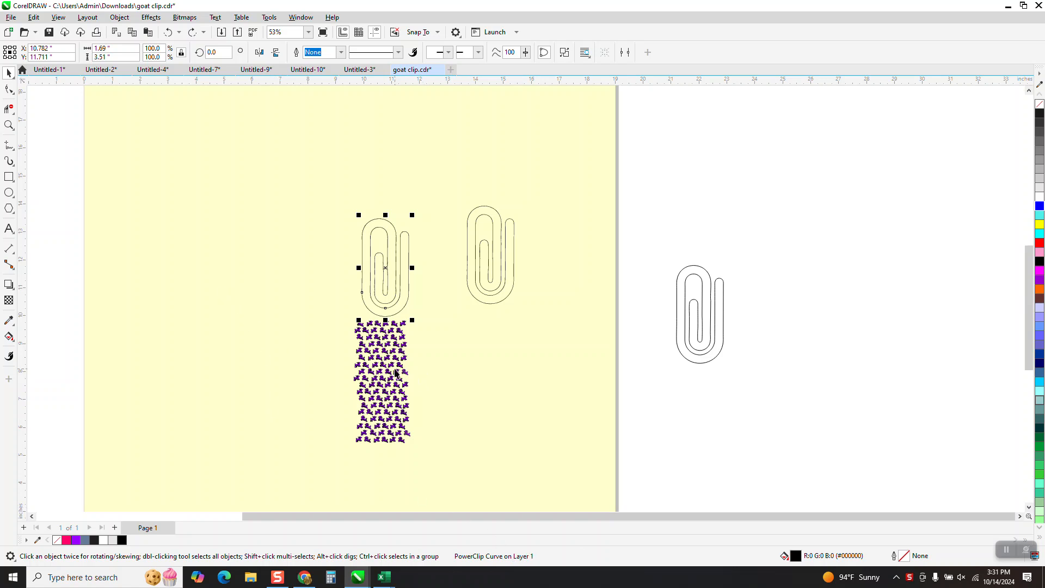
left_click_drag(724, 319, 498, 379)
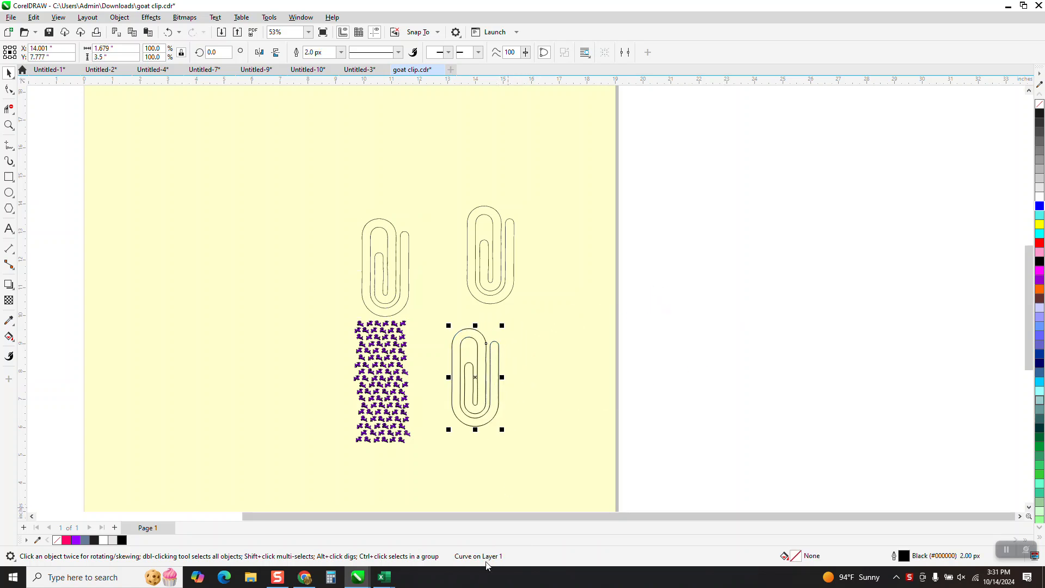
left_click(393, 398)
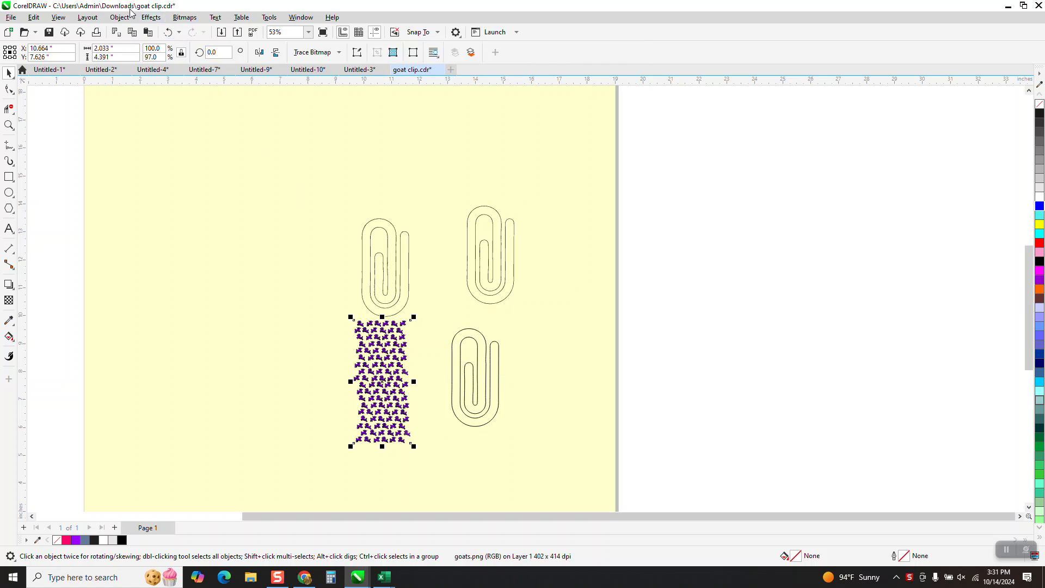
left_click_drag(318, 291, 589, 433)
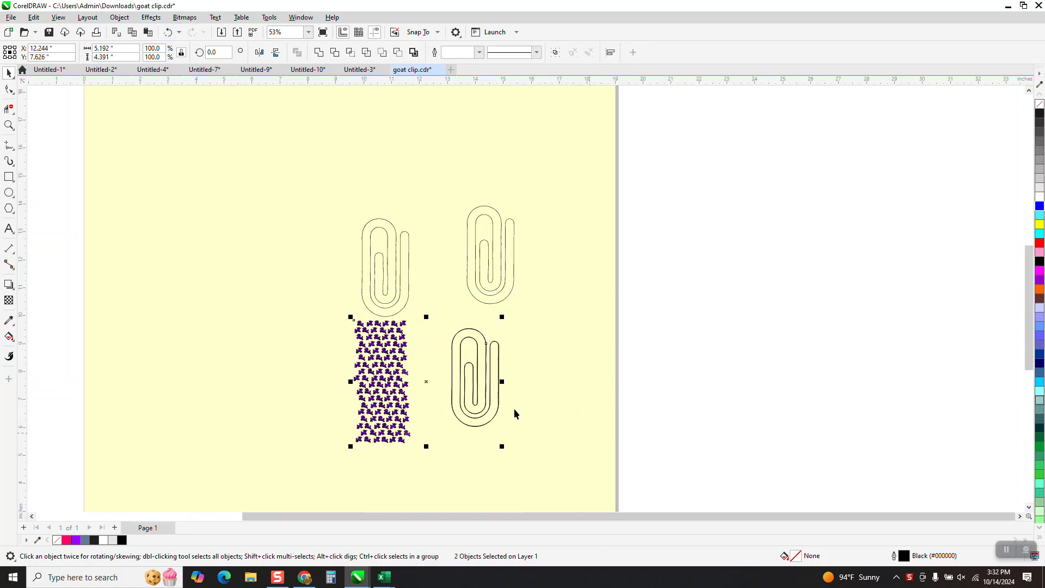
left_click_drag(430, 386, 759, 330)
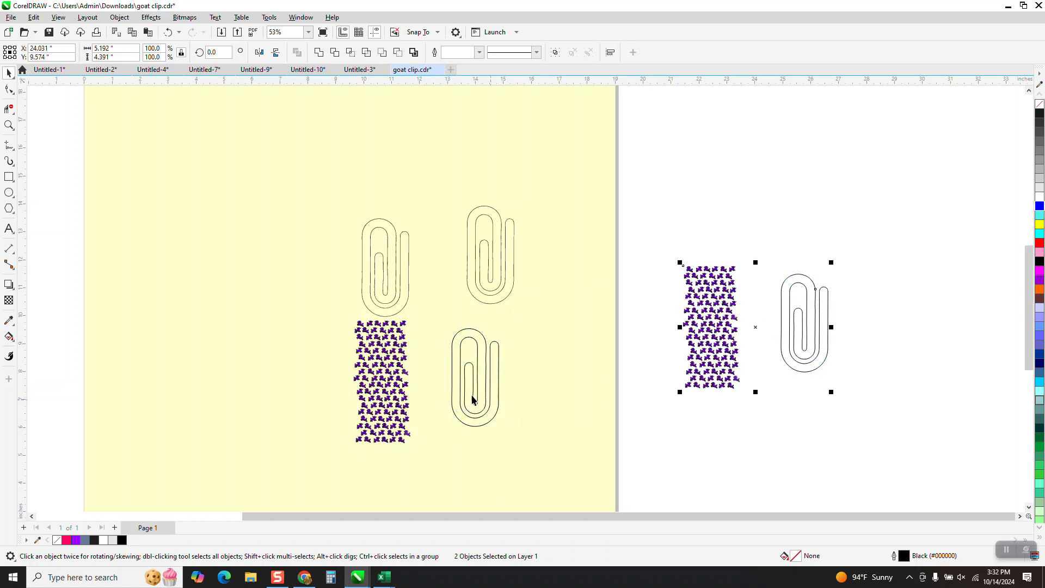
Step: Try to PowerClip the on-page goat pattern inside the paperclip outline beside it, and undo the placement
left_click(401, 381)
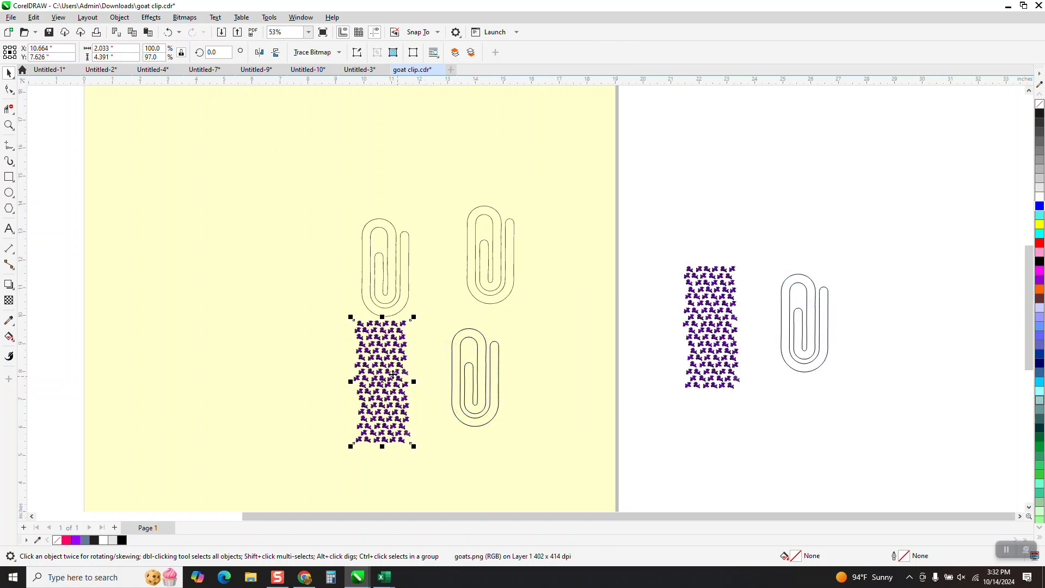
left_click(123, 18)
mouse_move(136, 60)
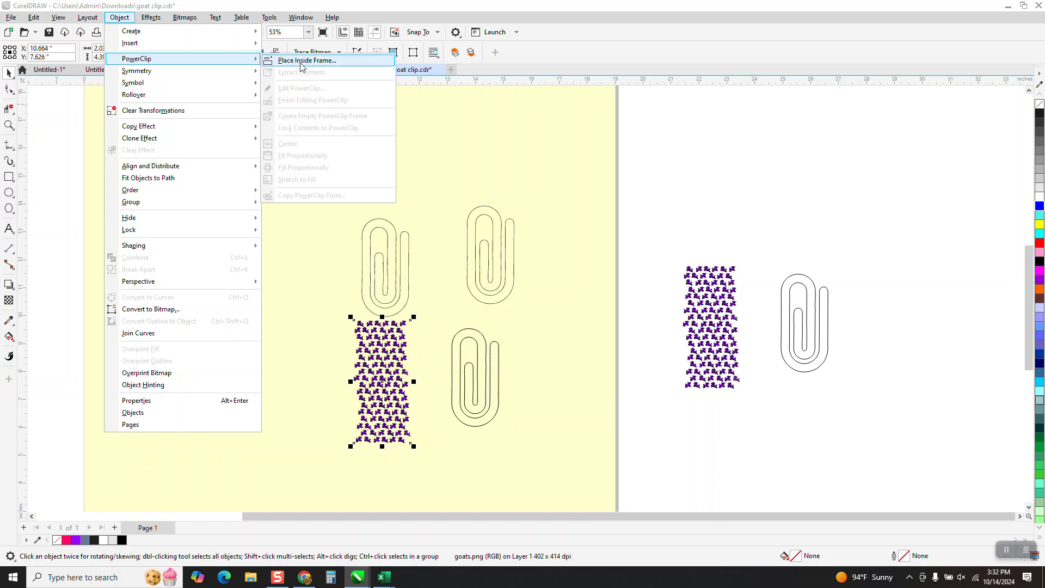
left_click(300, 60)
left_click(459, 342)
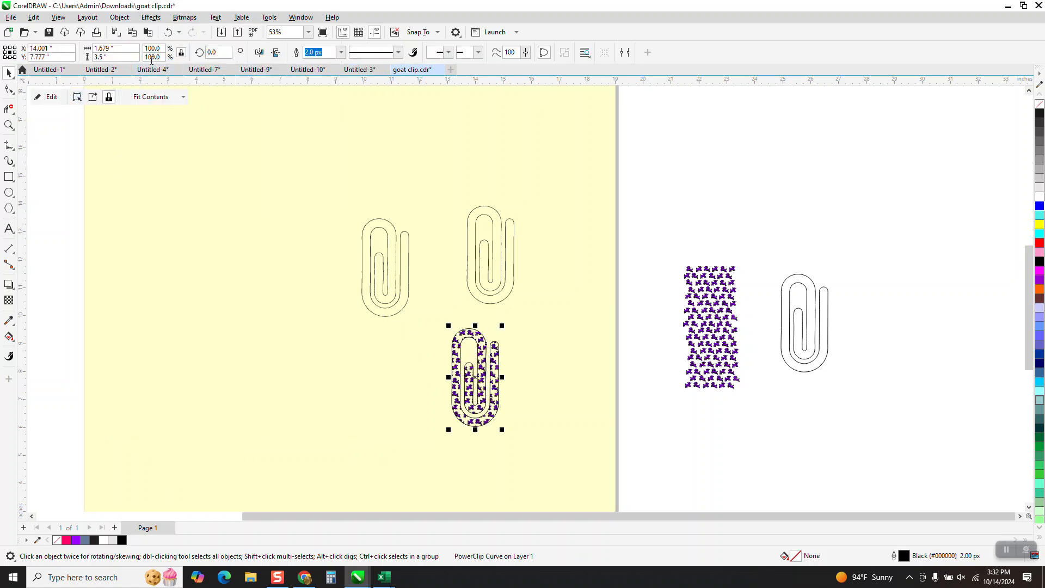
left_click(168, 33)
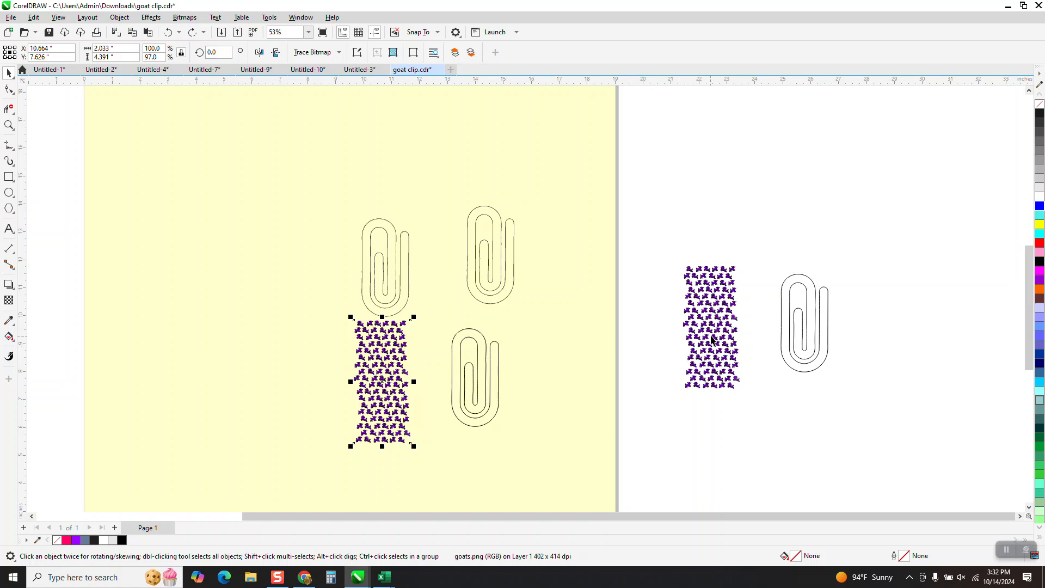
Step: Move the off-page goat pattern over the off-page paperclip outline so it covers the whole clip
left_click_drag(712, 339, 799, 337)
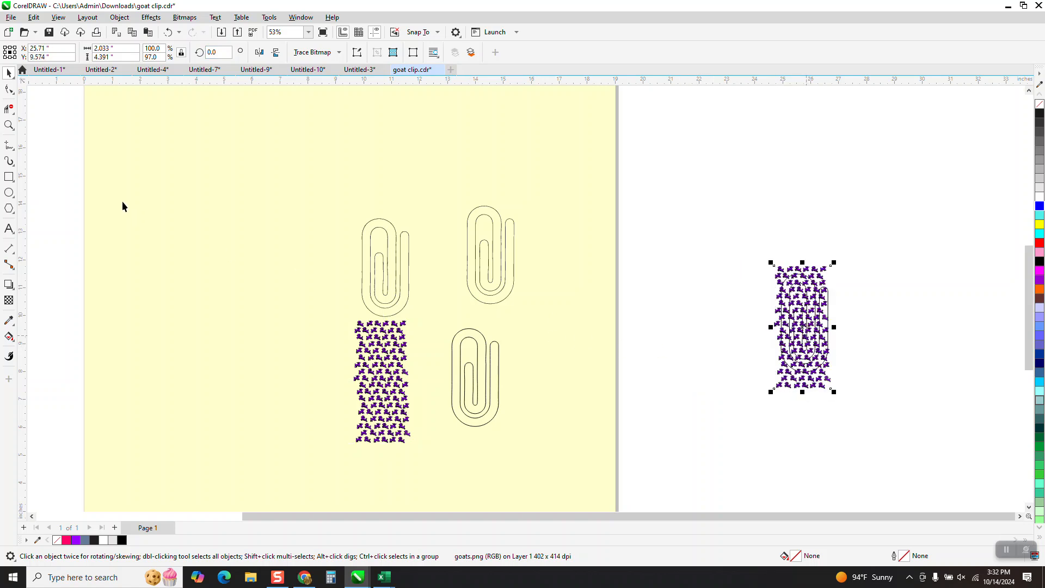
left_click(10, 125)
left_click_drag(760, 252, 924, 432)
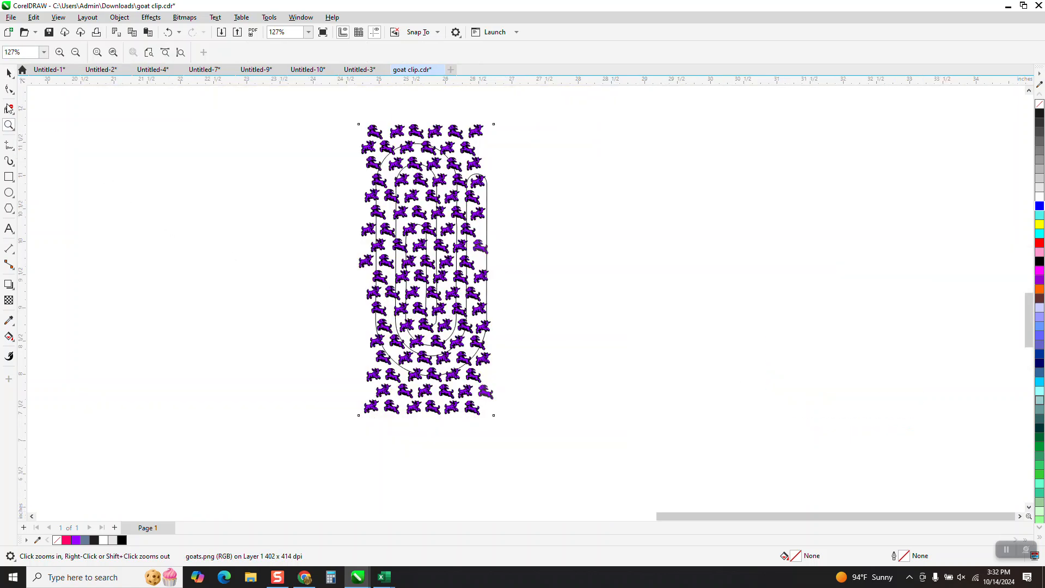
left_click(9, 72)
left_click_drag(460, 145, 464, 147)
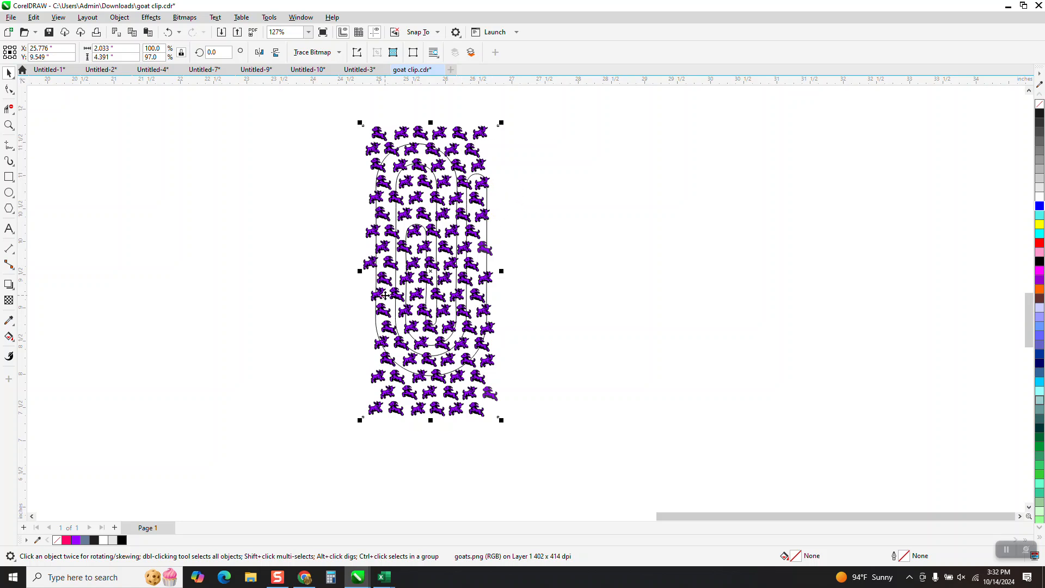
Step: Send the off-page goat pattern to the back of the page, behind the paperclip outline
left_click(9, 125)
left_click_drag(399, 138, 487, 202)
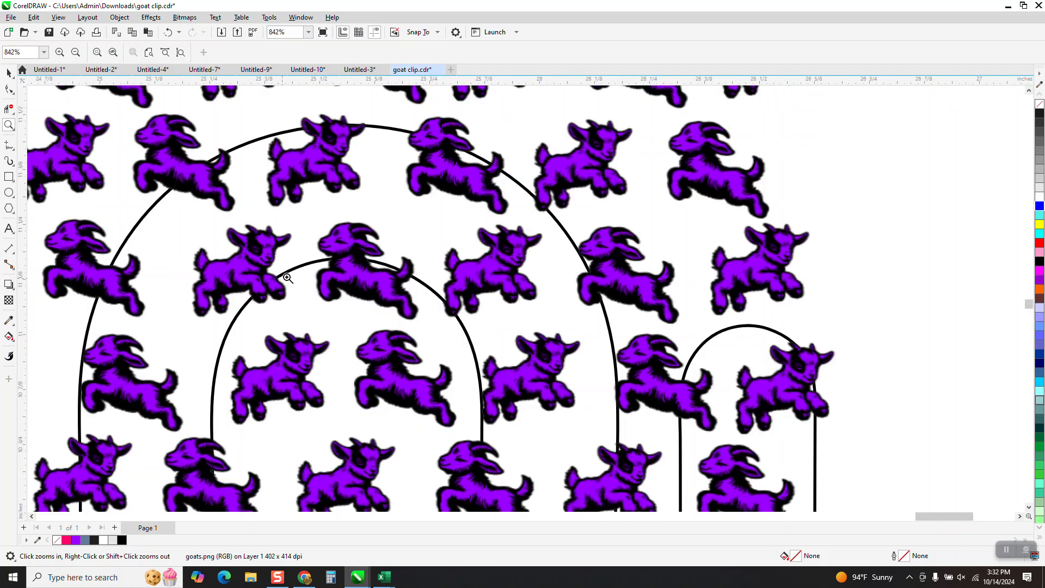
left_click(9, 73)
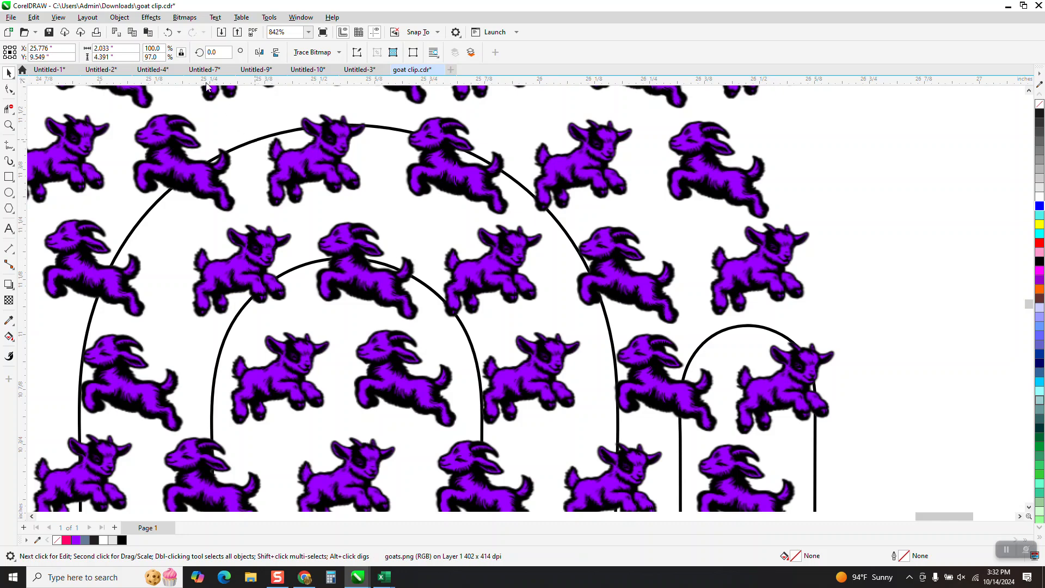
left_click(120, 17)
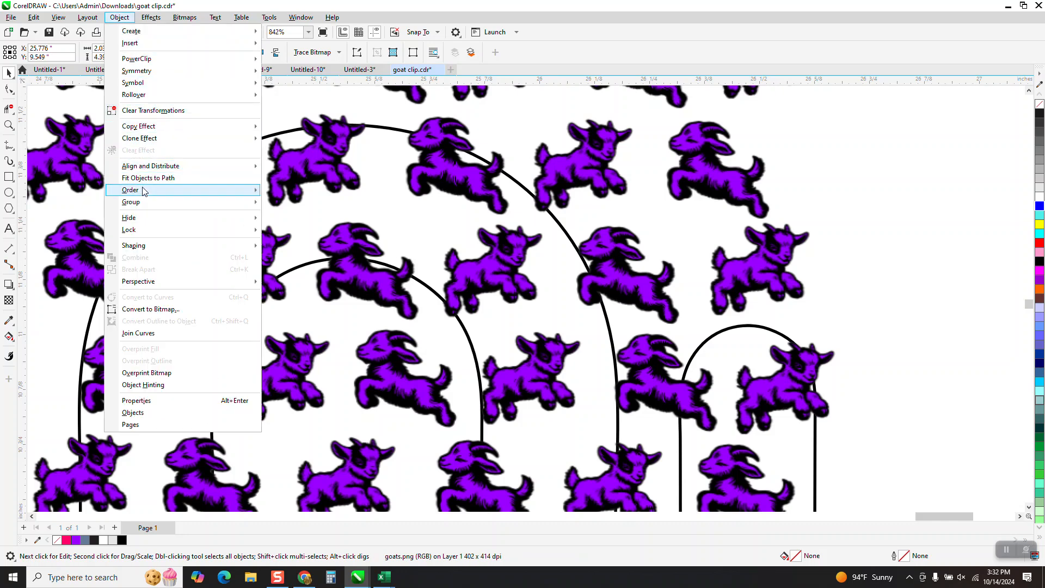
mouse_move(223, 190)
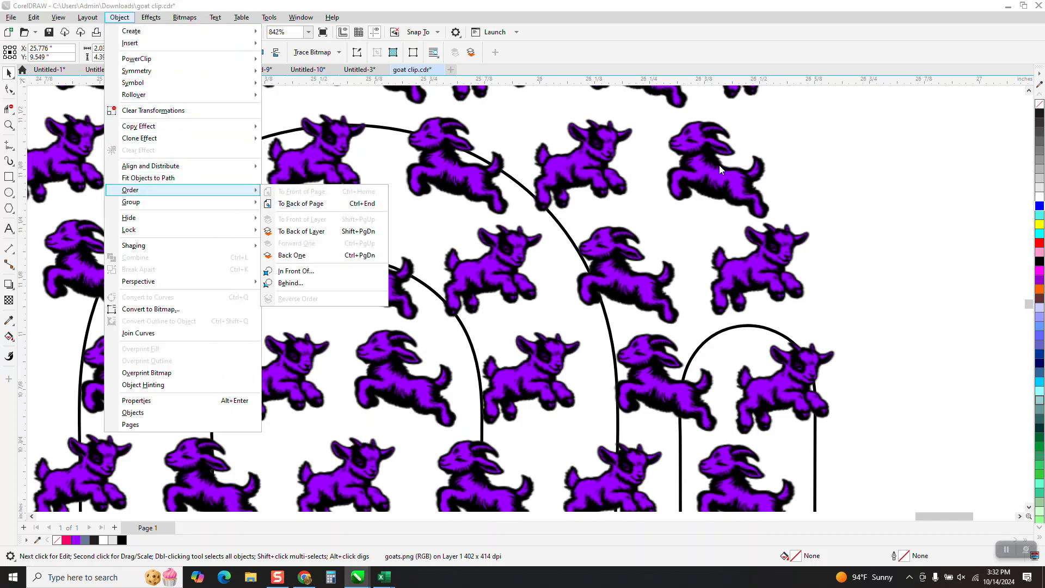
left_click(329, 204)
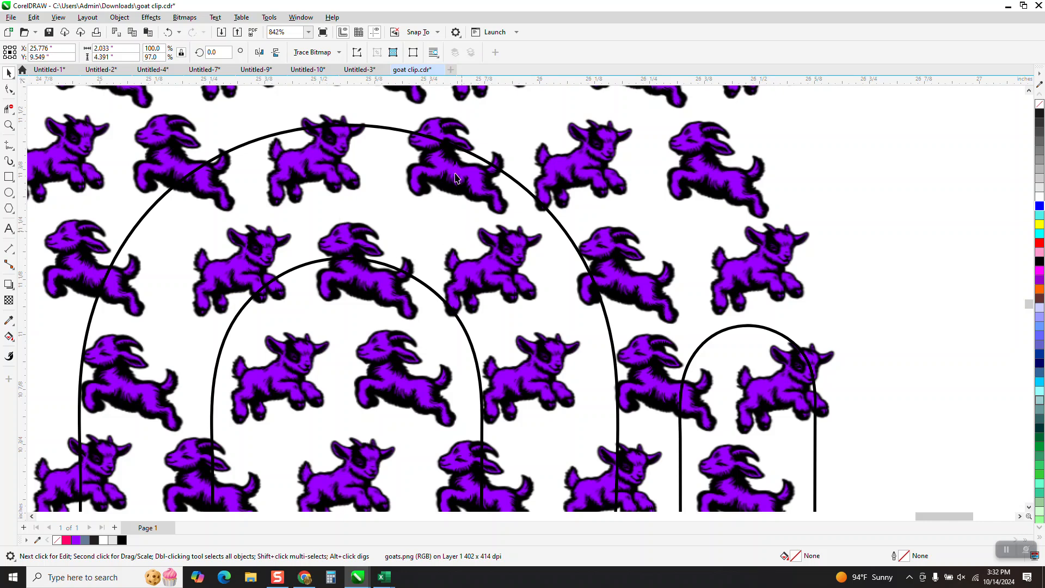
Step: Intersect the off-page goat pattern with the paperclip outline and nudge the resulting piece 0.01 inch to the left
scroll(510, 210, "down", 8)
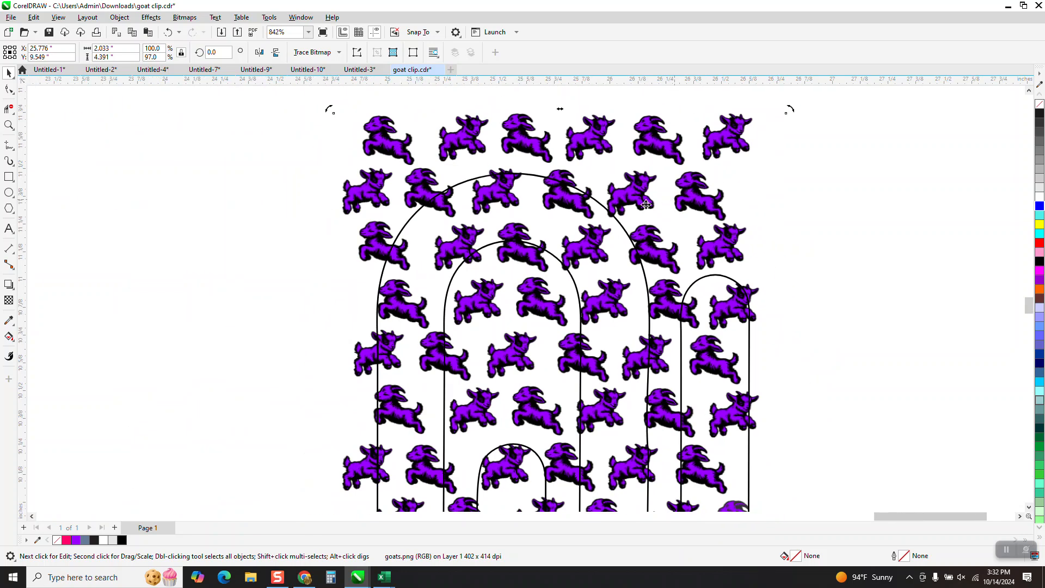
left_click_drag(478, 198, 707, 463)
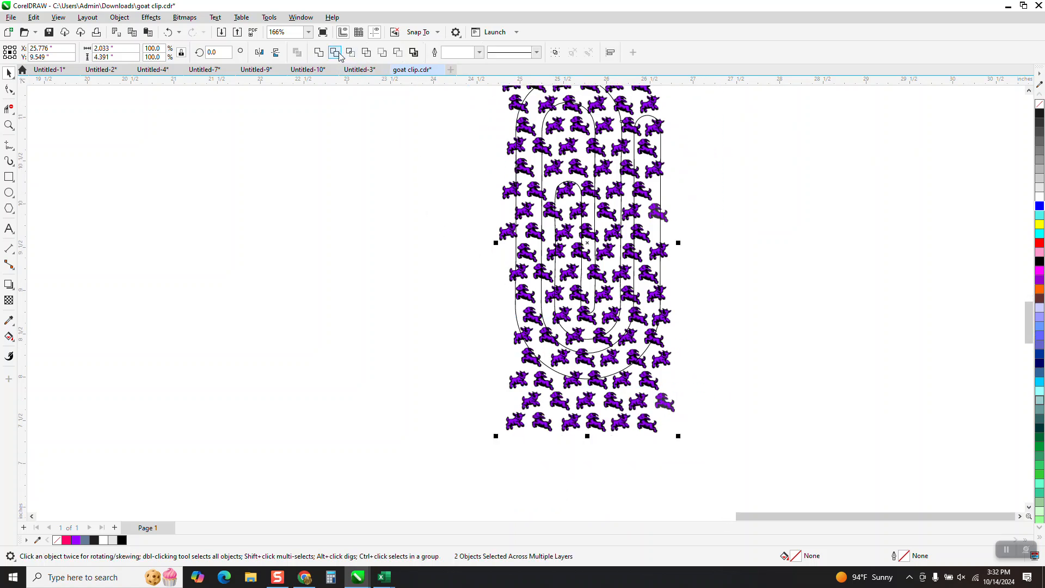
left_click(337, 54)
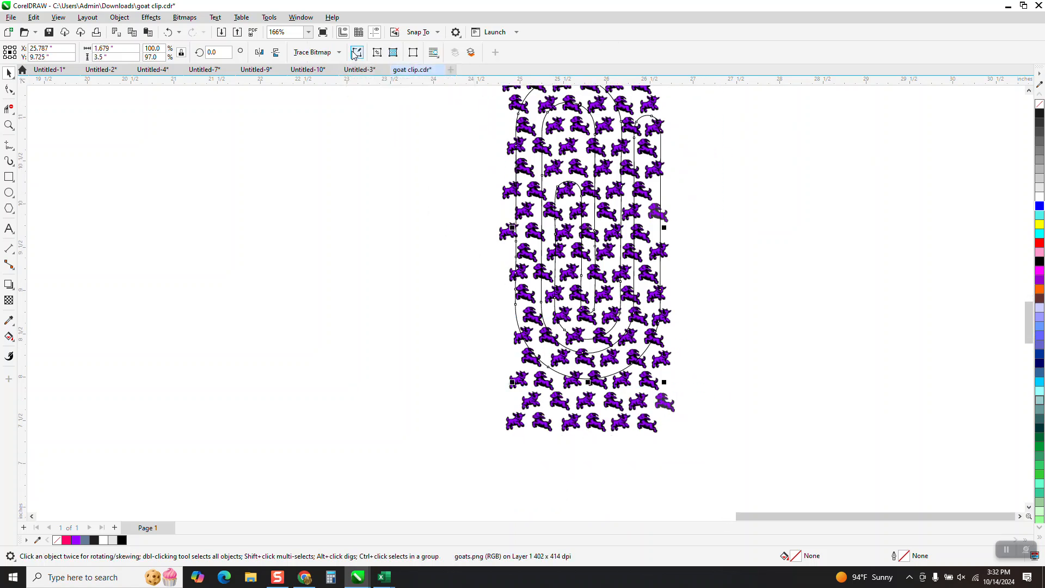
key("Left")
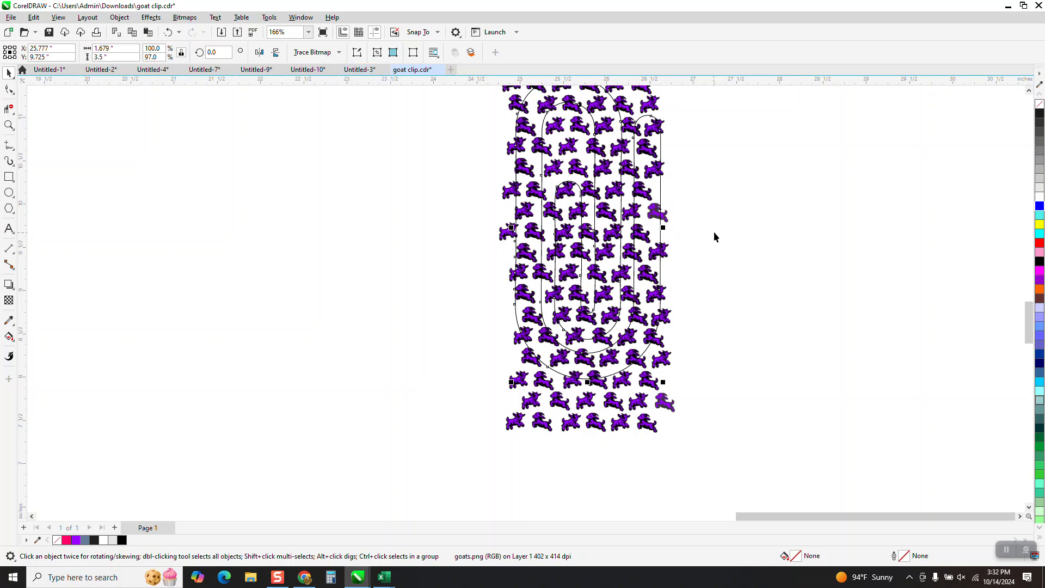
Step: Set the nudge distance to 2 inches and nudge the paperclip outline and the intersected goat piece left by that distance
left_click(466, 184)
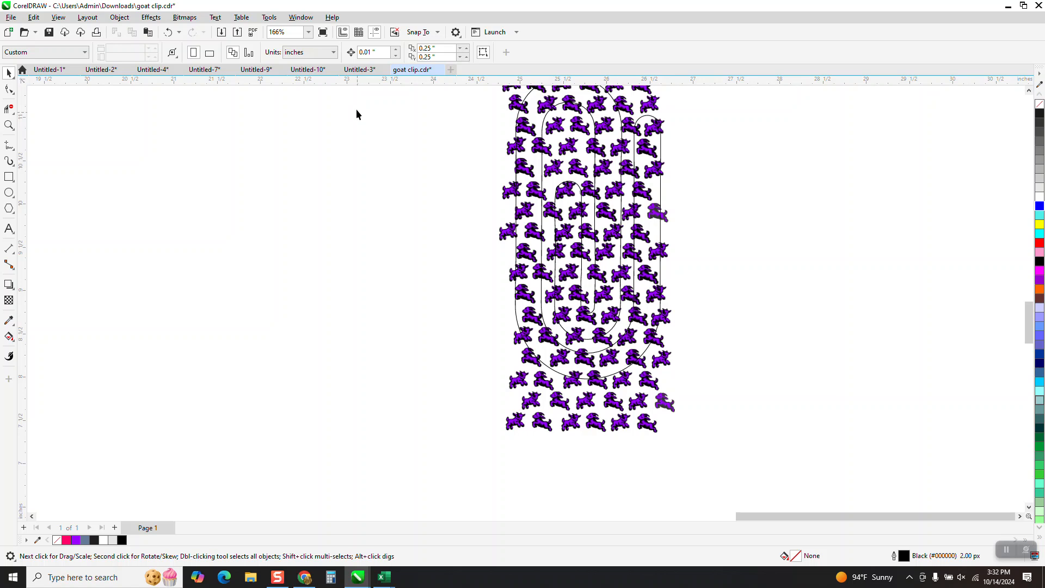
double_click(380, 52)
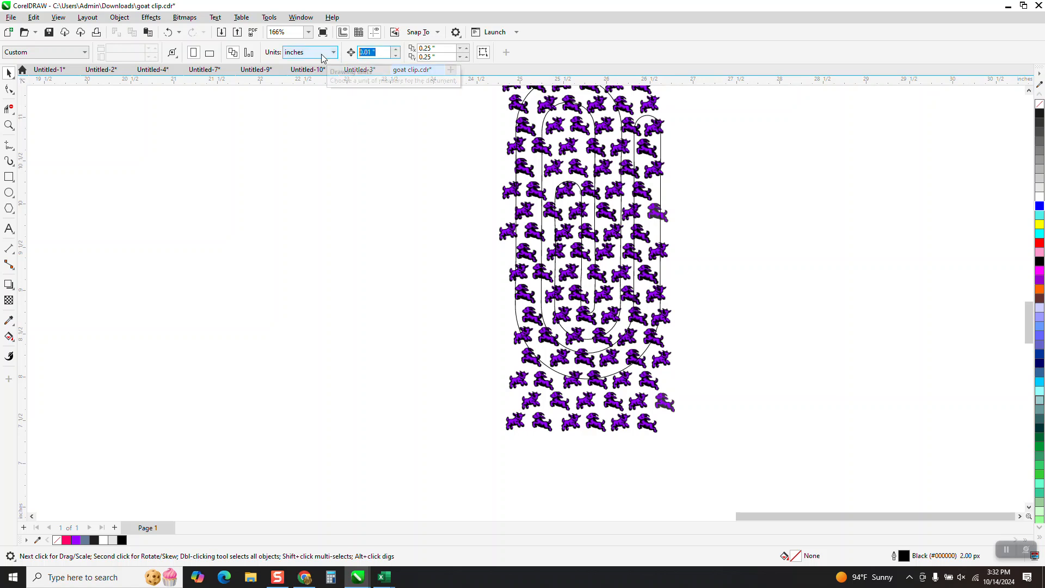
type("2")
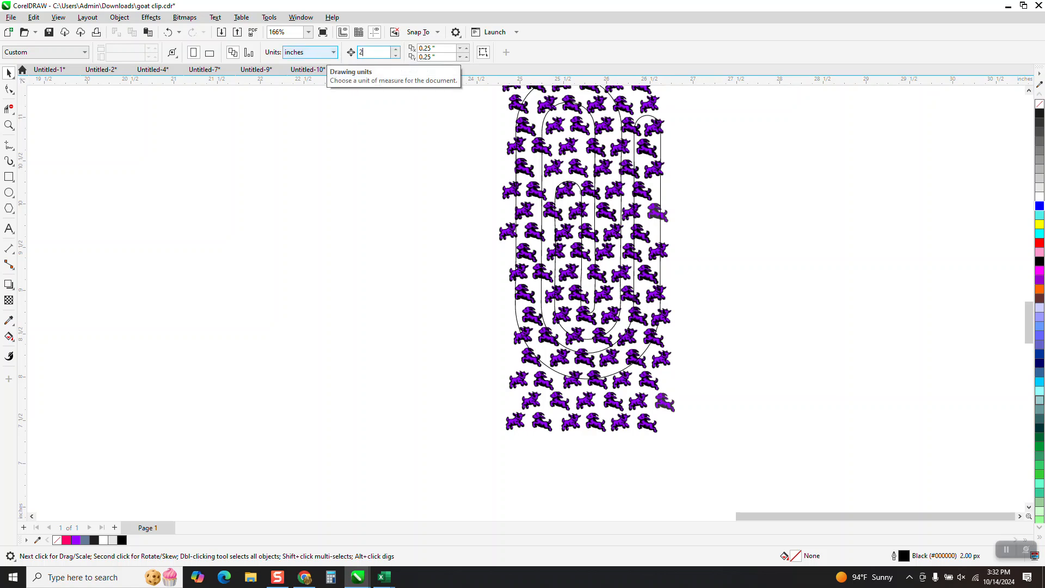
left_click(635, 236)
key("Left")
left_click(641, 234)
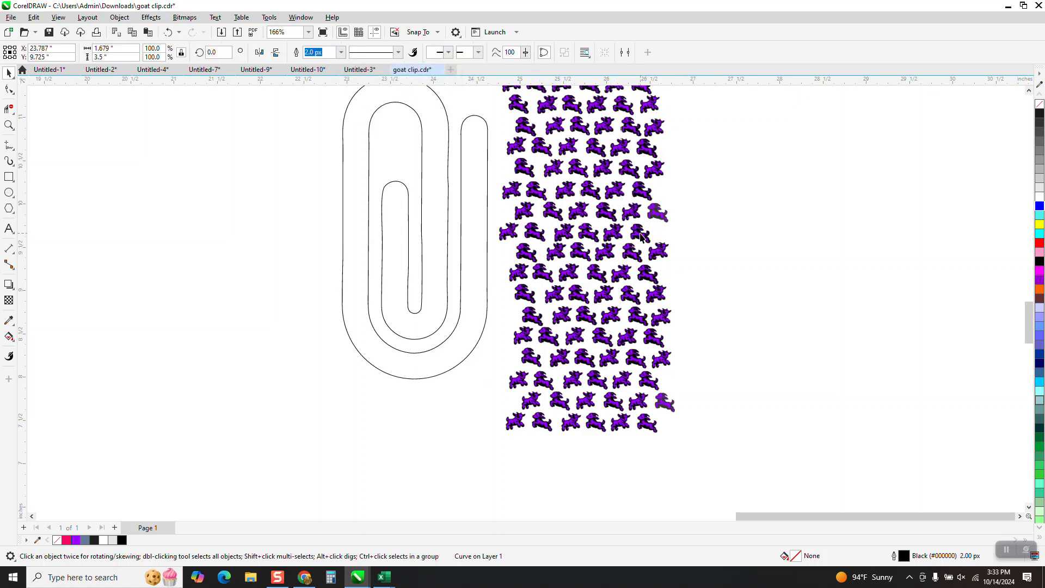
key("Left")
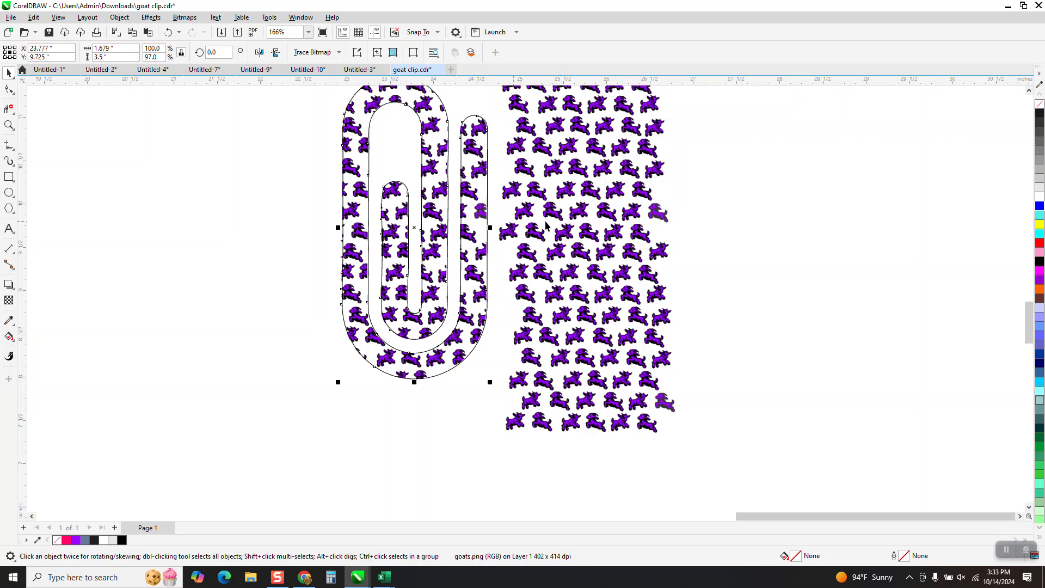
Step: Reposition the leftover goat pattern just right of the goat-filled paperclip, and move the page's lower paperclip outline to the pattern's right
left_click_drag(601, 213, 634, 249)
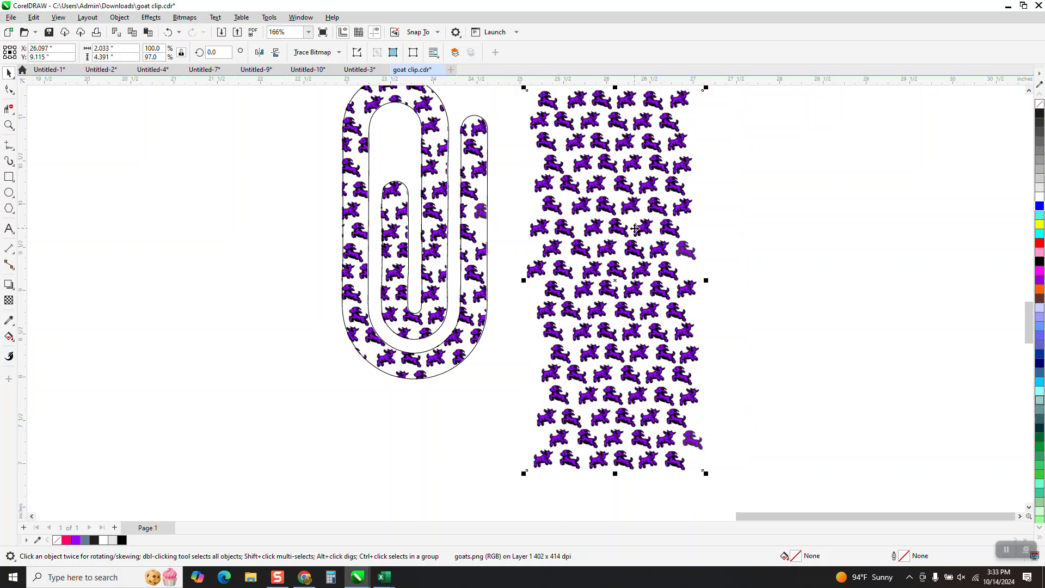
scroll(634, 228, "down", 4)
mouse_move(666, 222)
left_mouse_down()
mouse_move(361, 327)
mouse_move(355, 305)
mouse_move(665, 250)
mouse_move(655, 206)
left_mouse_up()
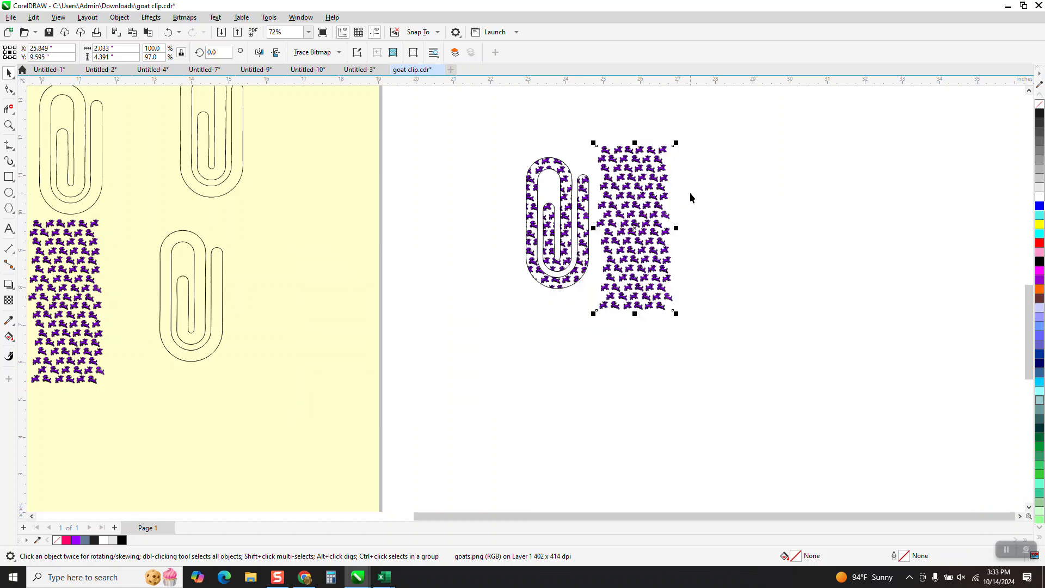
left_click_drag(220, 303, 783, 236)
Step: Inspect the edges and background of the individual goats in the off-page pattern up close
left_click(9, 126)
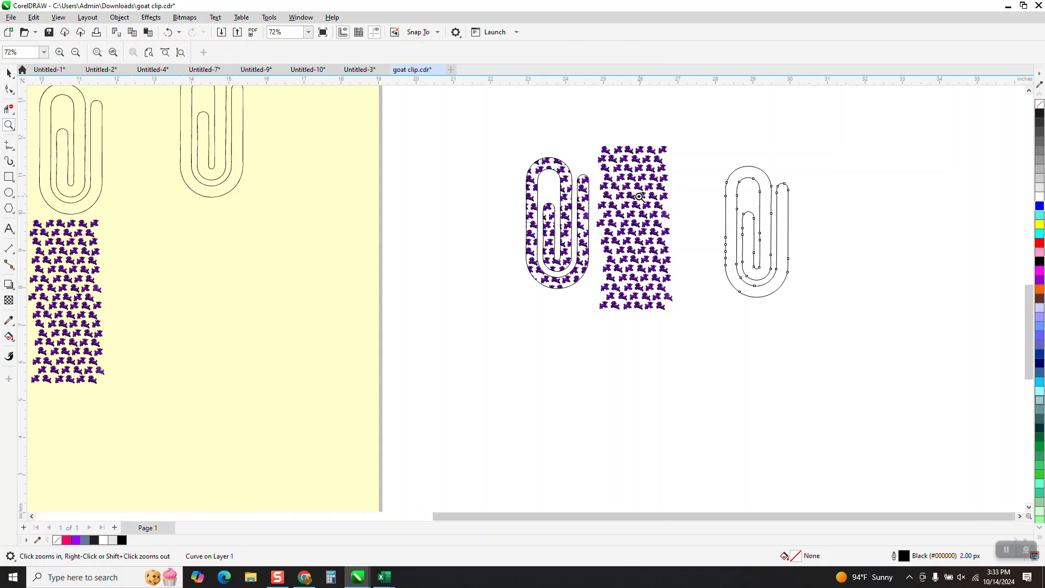
left_click(665, 213)
left_click_drag(521, 194, 653, 249)
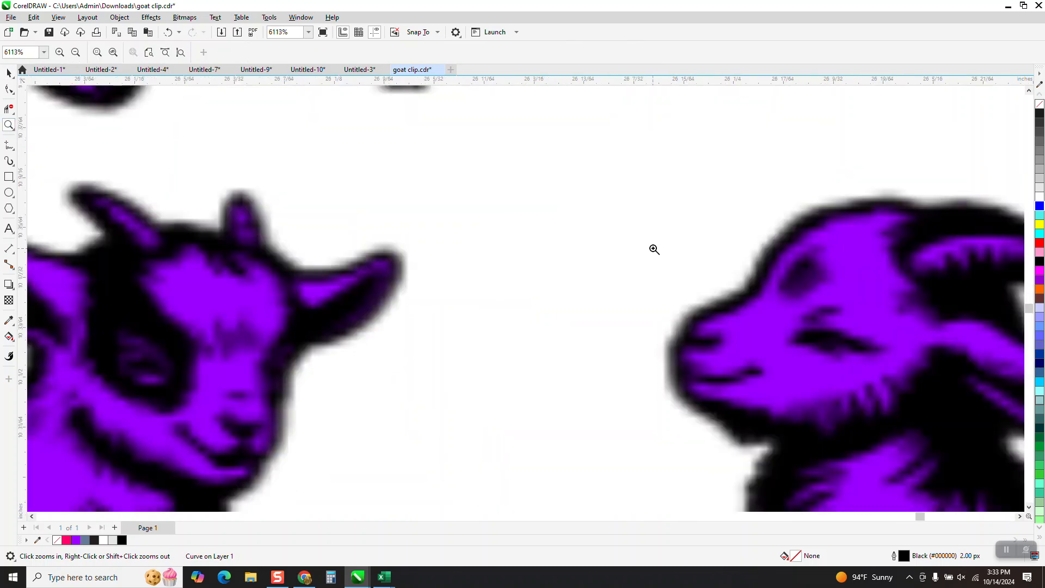
scroll(656, 234, "down", 4)
scroll(636, 217, "down", 2)
scroll(616, 229, "down", 2)
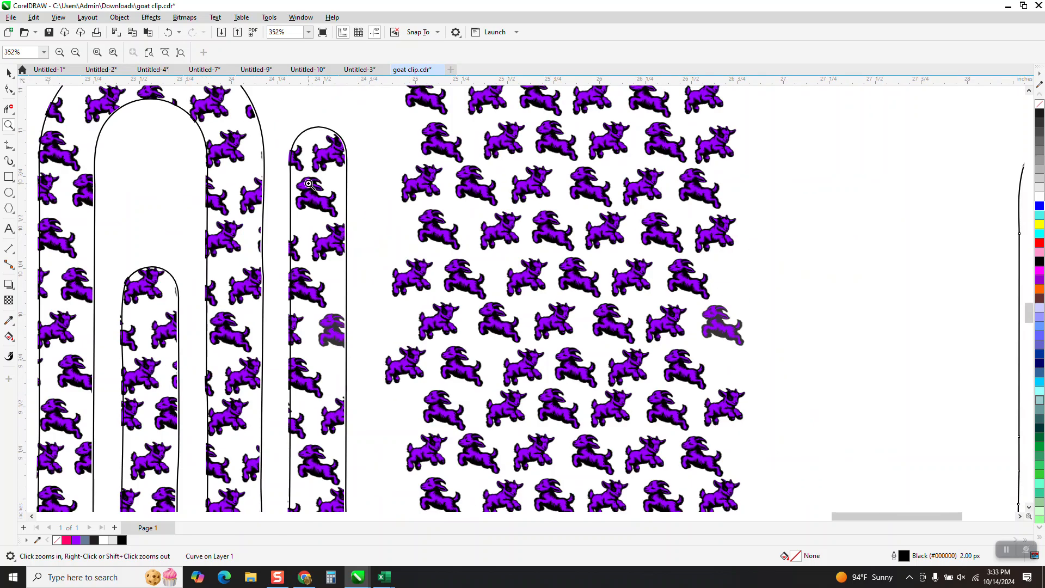
Step: Trace the off-page goat bitmap with Outline Trace using the Clipart image type, detail 72 and smoothing 25, keeping the original
key("space")
left_click(456, 152)
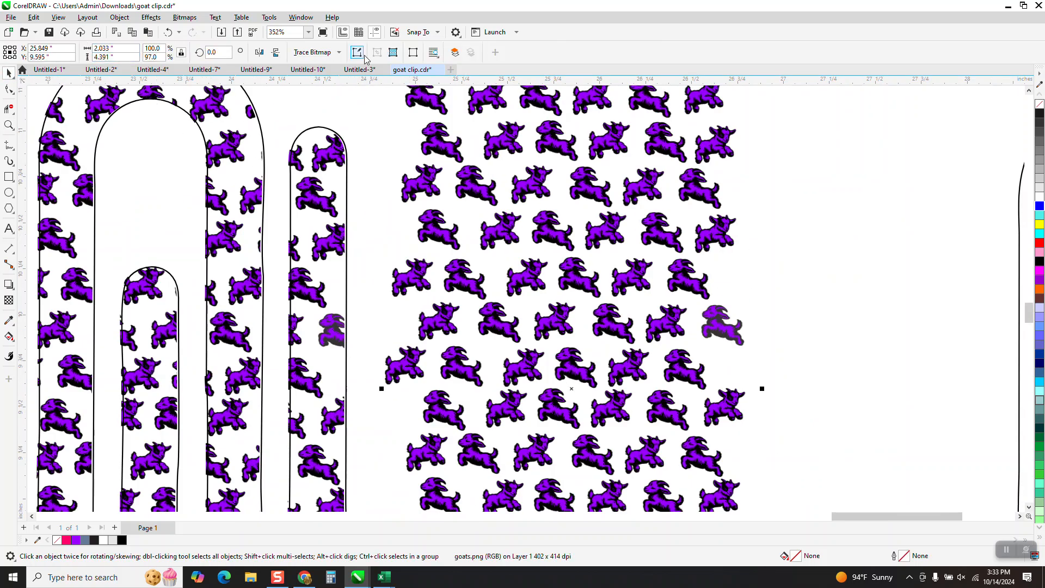
left_click(339, 52)
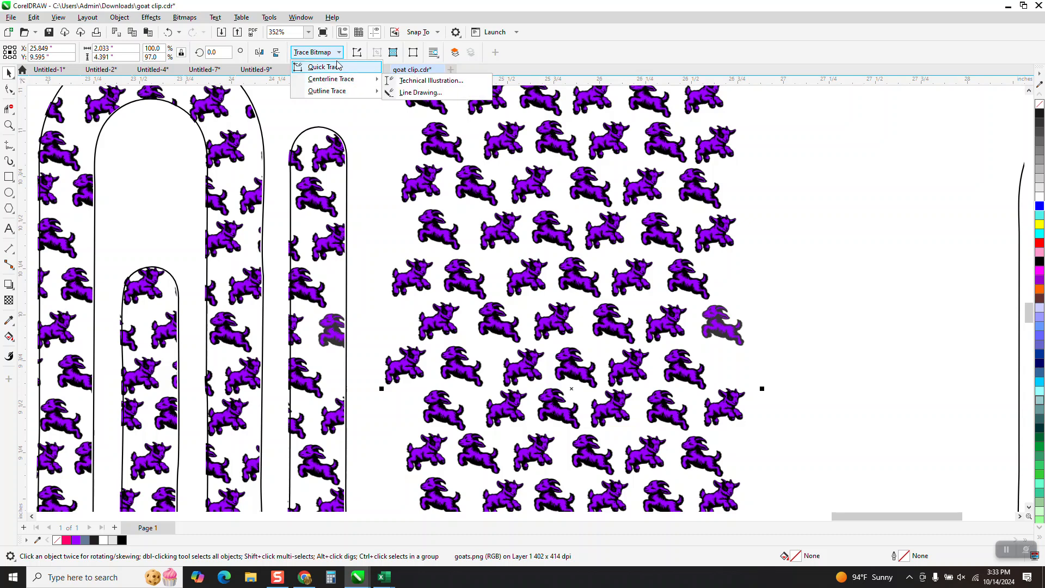
mouse_move(338, 92)
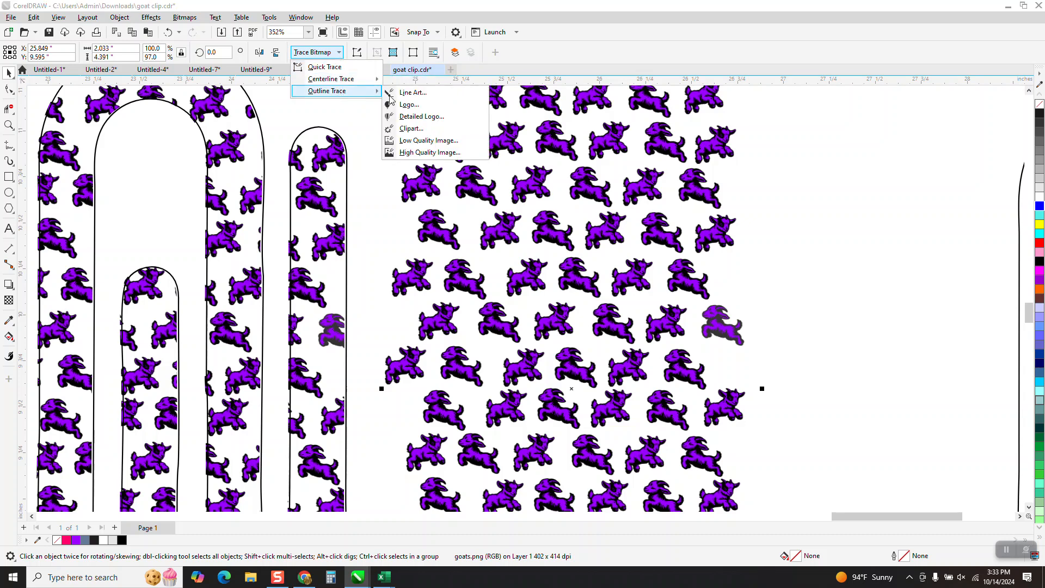
left_click(409, 130)
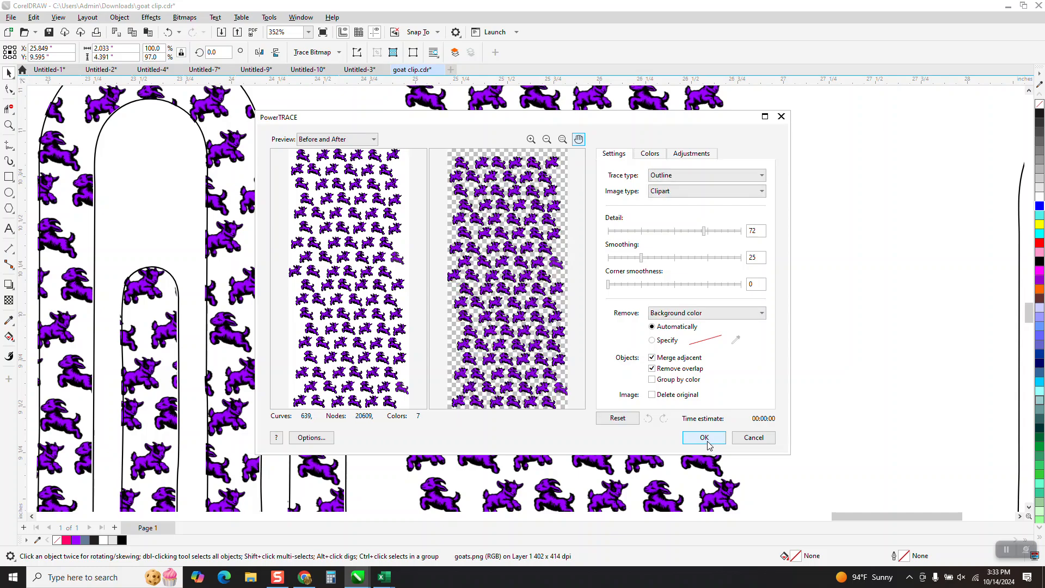
left_click(707, 439)
Step: Move the traced goat group off the original bitmap to the right, over the empty off-page paperclip outline
scroll(573, 321, "down", 1)
left_click_drag(573, 321, 857, 330)
scroll(564, 329, "down", 1)
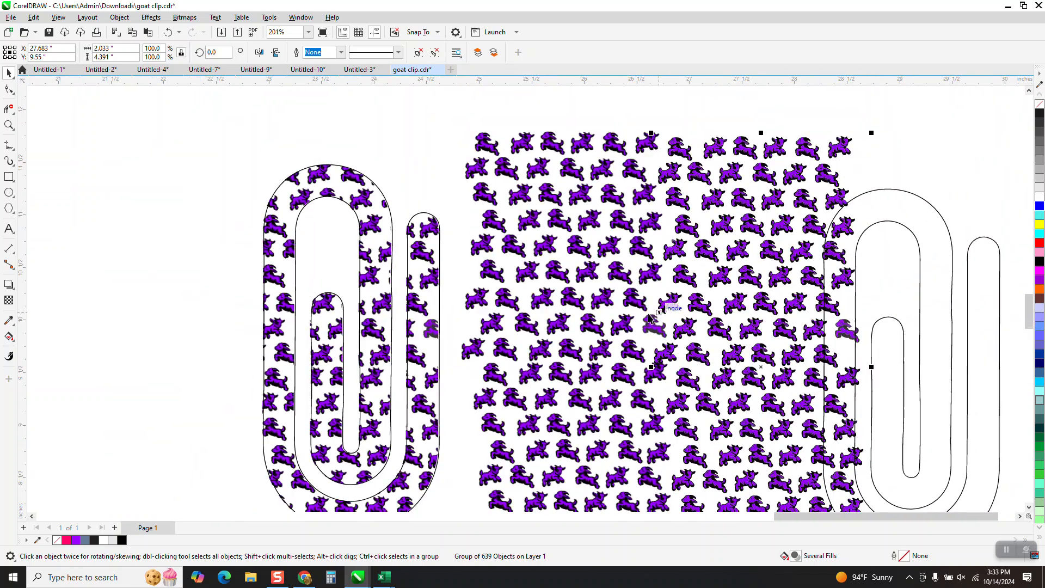
left_click_drag(658, 301, 775, 314)
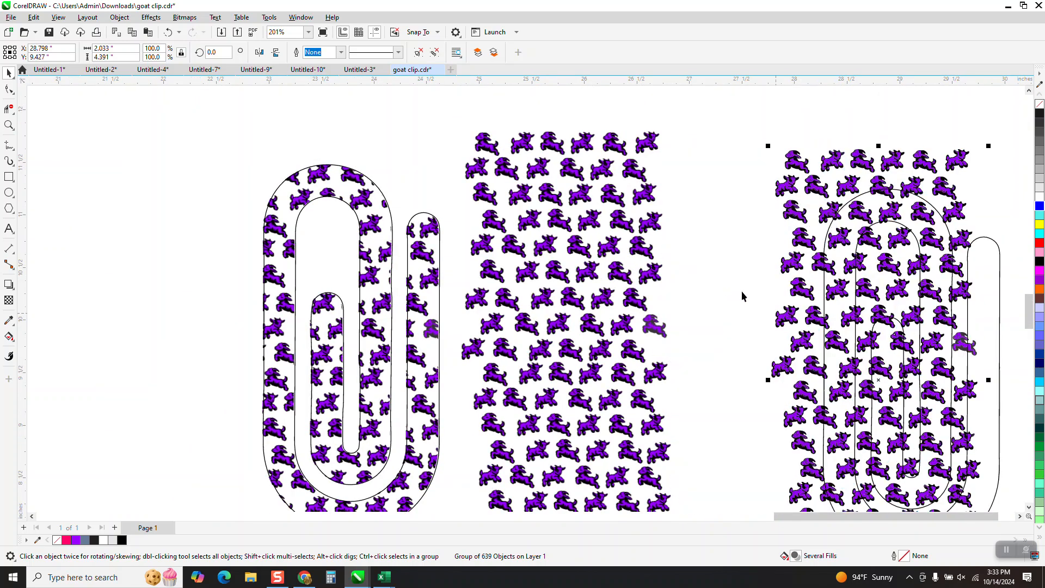
Step: Examine the edges and colour shapes of the traced goats up close beside the original bitmap pattern
left_click(9, 125)
left_click_drag(471, 131, 531, 166)
scroll(489, 206, "down", 5)
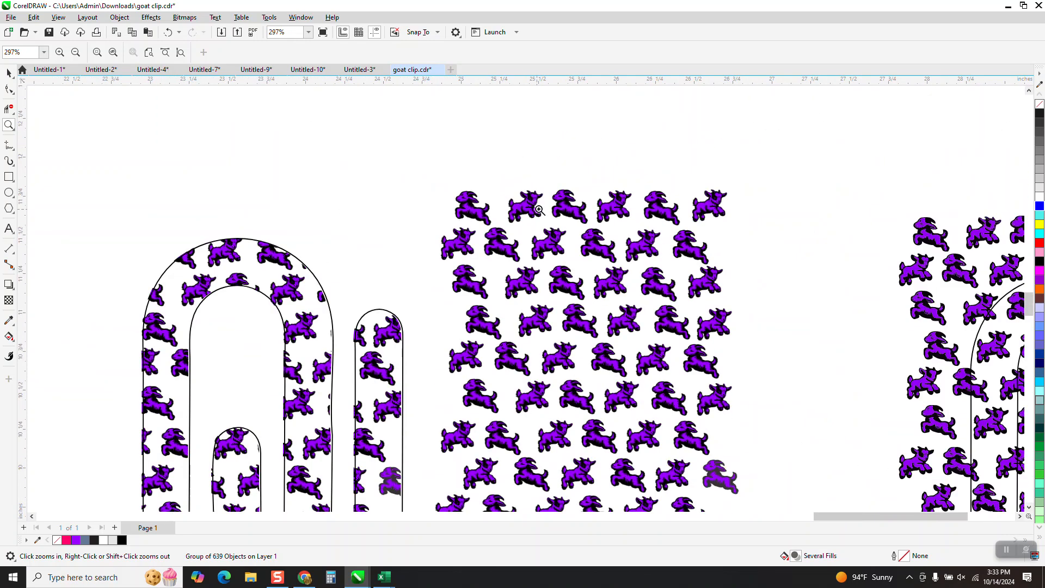
scroll(581, 212, "down", 1)
left_click_drag(798, 214, 851, 248)
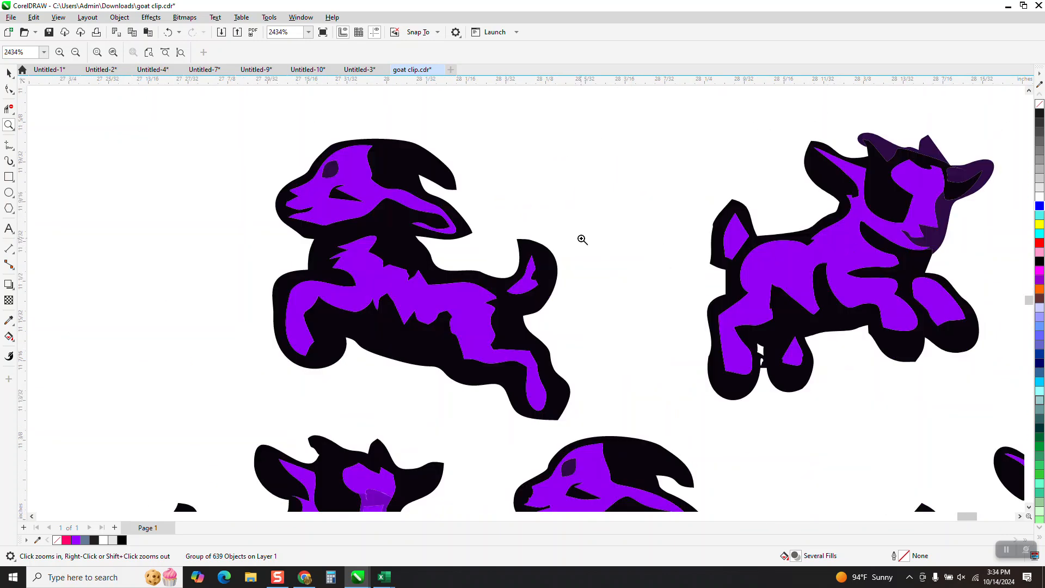
scroll(440, 222, "down", 1)
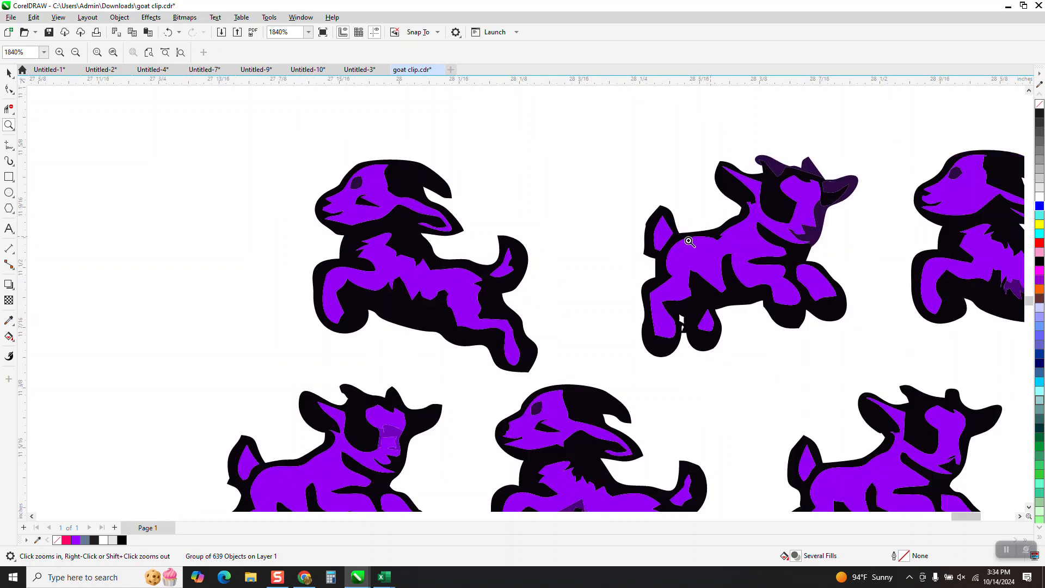
scroll(687, 240, "down", 2)
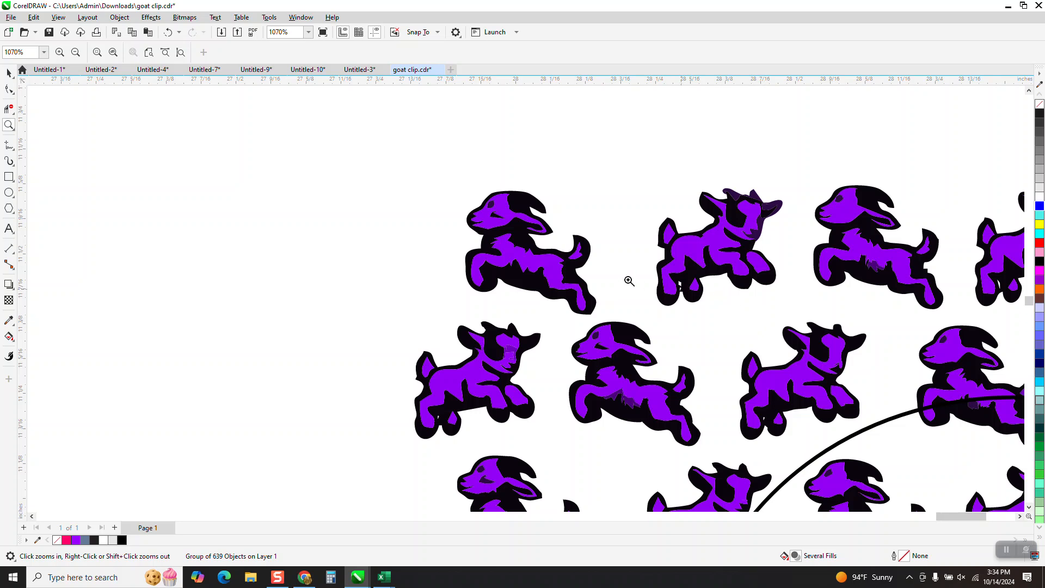
scroll(626, 281, "down", 1)
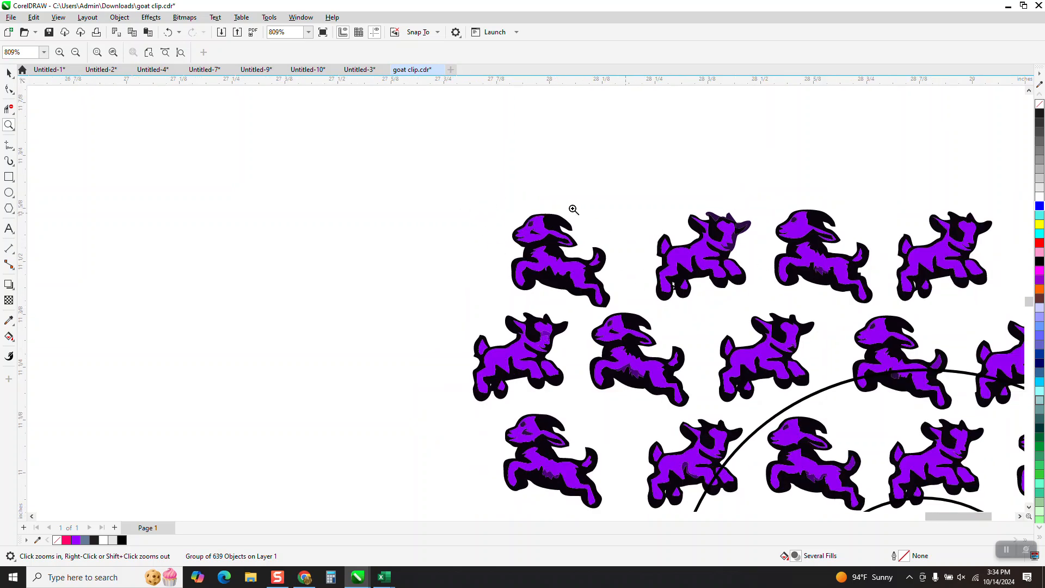
scroll(566, 207, "down", 6)
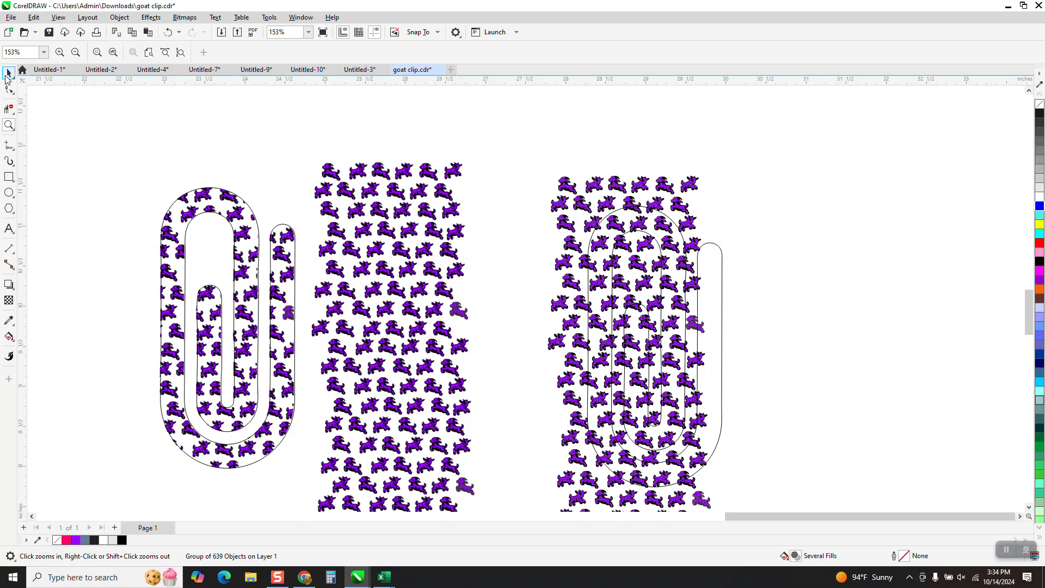
Step: Reposition the traced goat group so it covers the whole paperclip outline, and check the overlap up close
left_click_drag(613, 207, 643, 200)
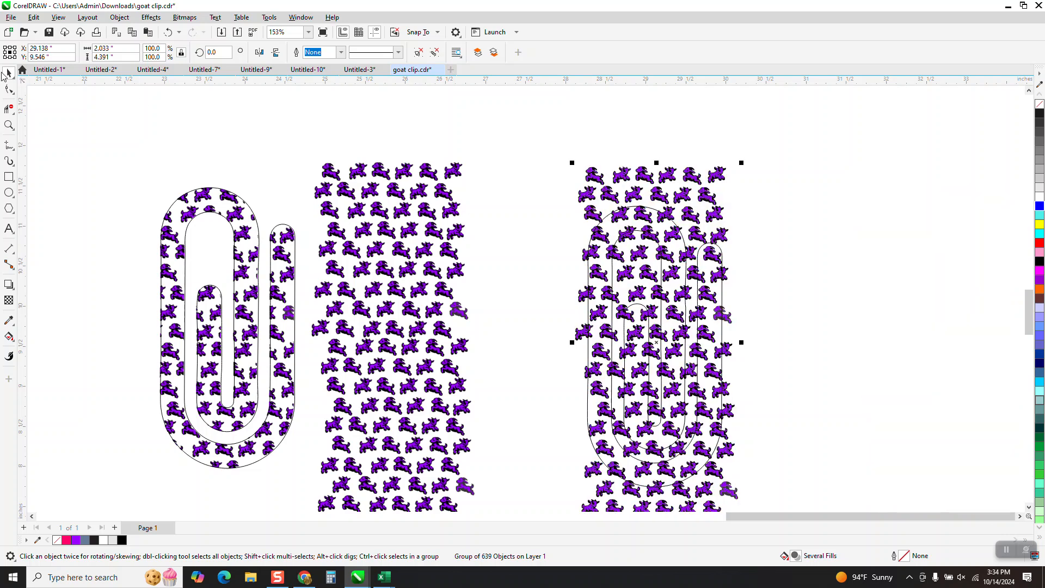
left_click(10, 112)
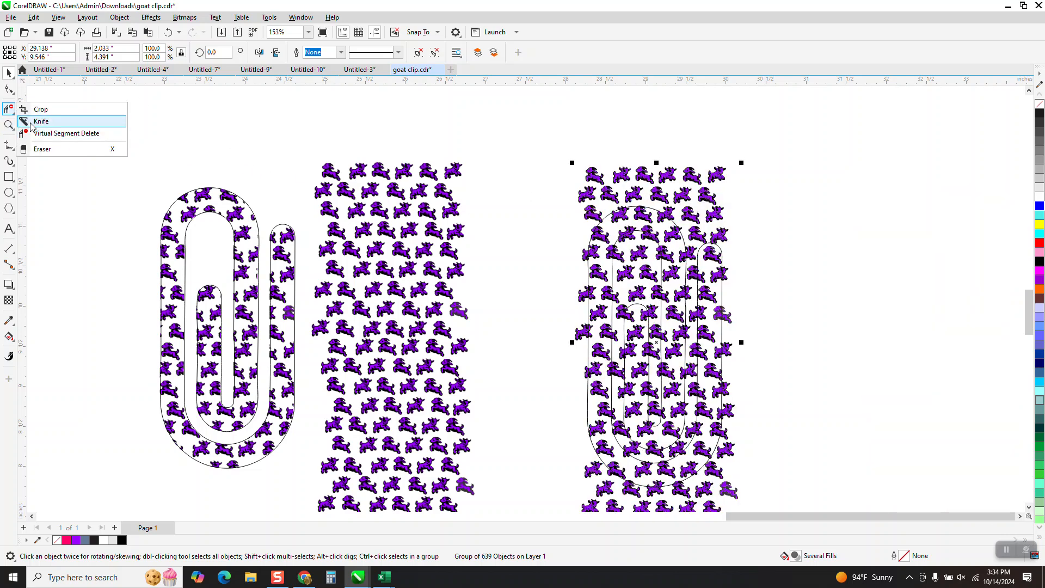
left_click(9, 125)
left_click(41, 121)
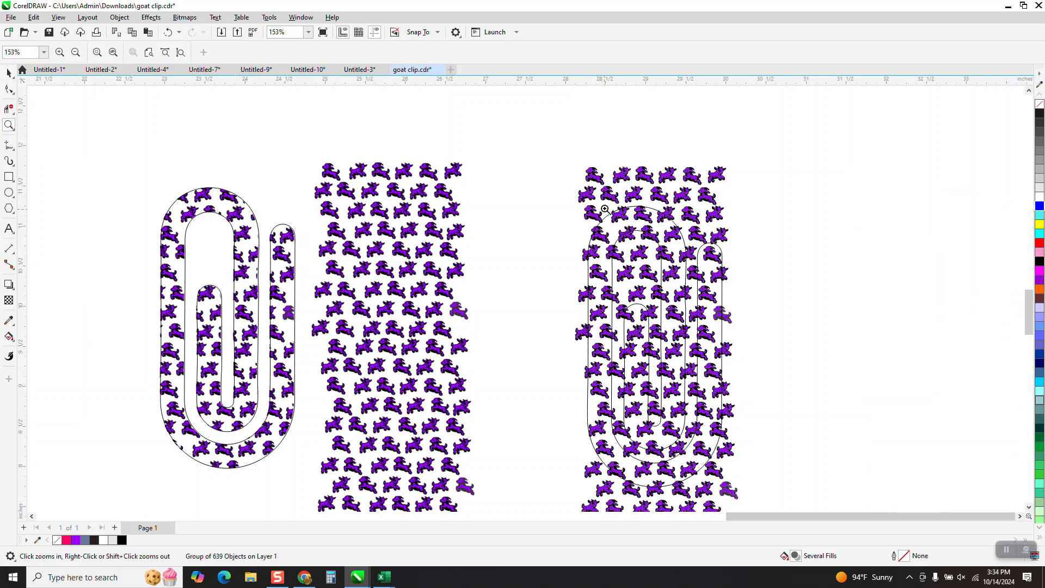
left_click_drag(638, 224, 639, 225)
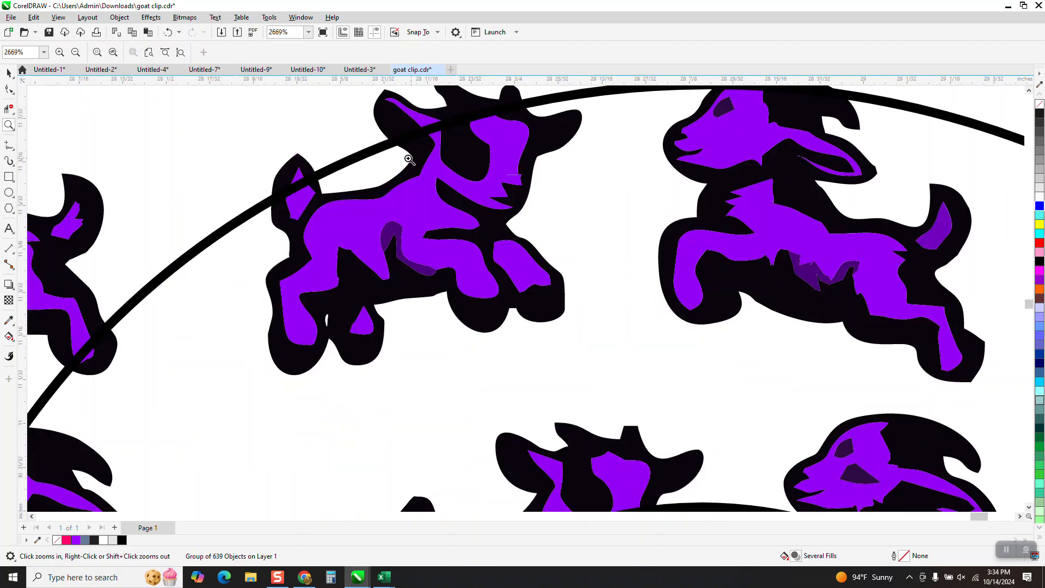
scroll(360, 163, "down", 5)
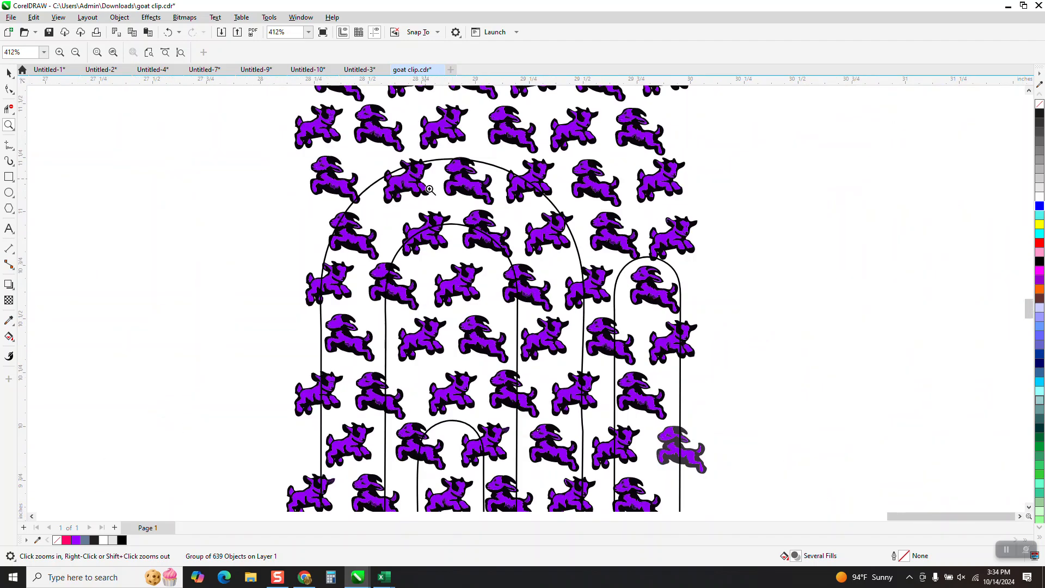
Step: Intersect the traced goat group with the paperclip outline and nudge the resulting piece 4 inches to the right
scroll(418, 199, "down", 3)
left_click(9, 72)
left_click_drag(409, 153, 479, 345)
left_click_drag(550, 403, 552, 403)
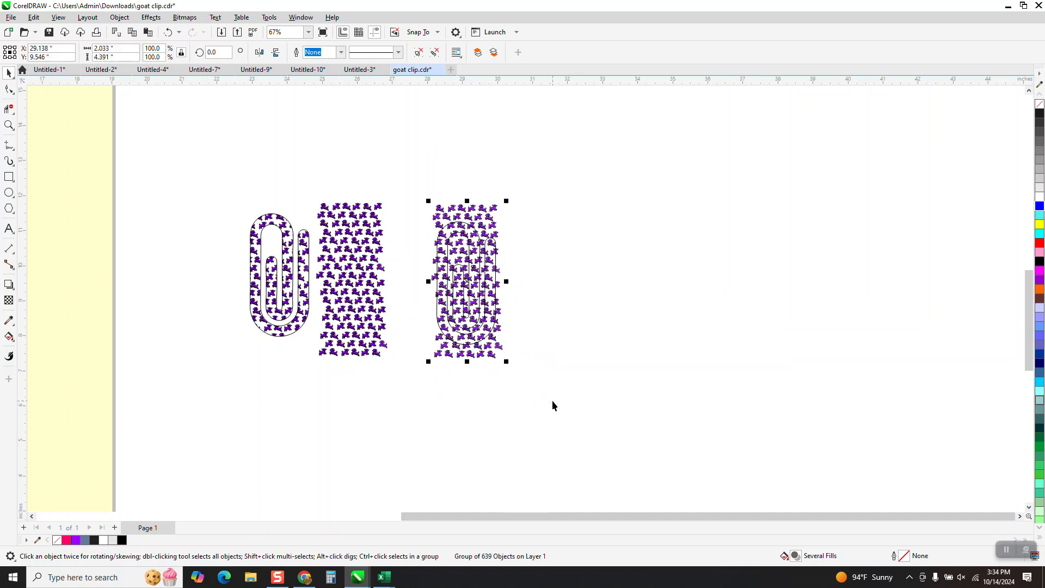
left_click(352, 53)
key("Right")
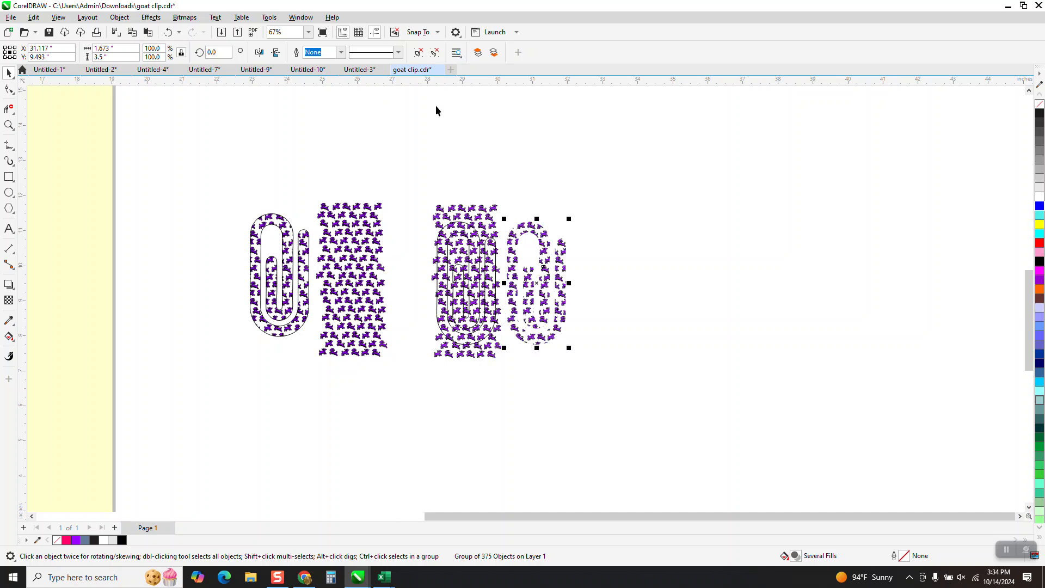
key("Right")
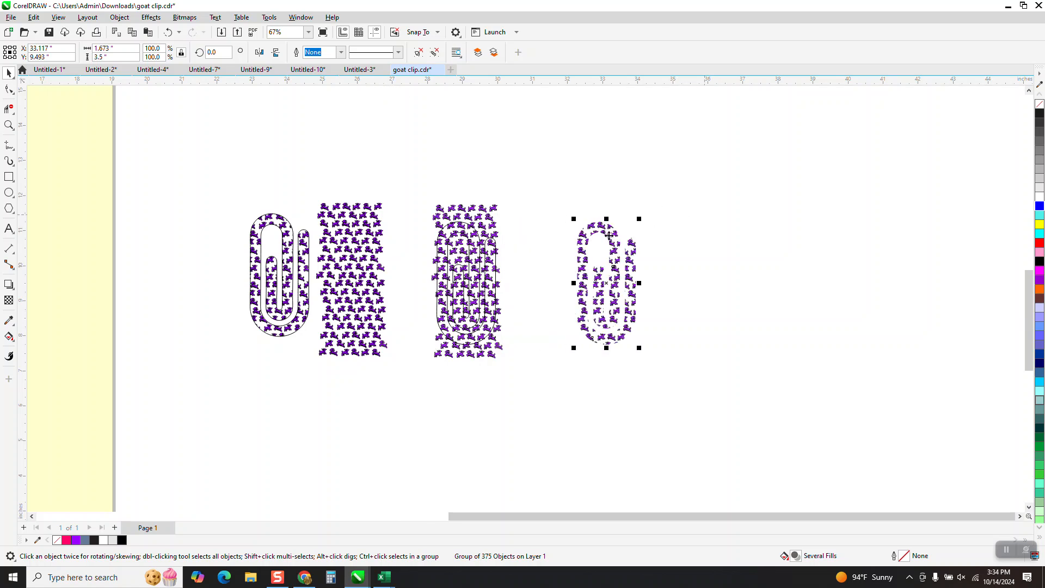
Step: Nudge the paperclip outline 4 inches right onto the intersected goats, and shift the leftover traced pattern slightly right and up
left_click(494, 264)
key("Right")
key("Right")
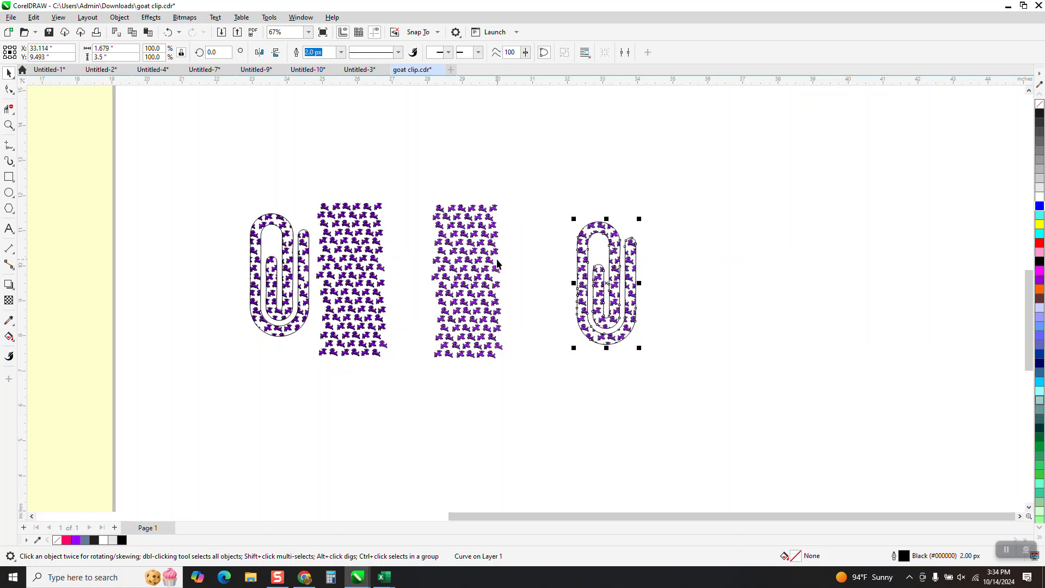
mouse_move(477, 264)
left_mouse_down()
mouse_move(497, 228)
mouse_move(496, 268)
left_mouse_up()
key("Escape")
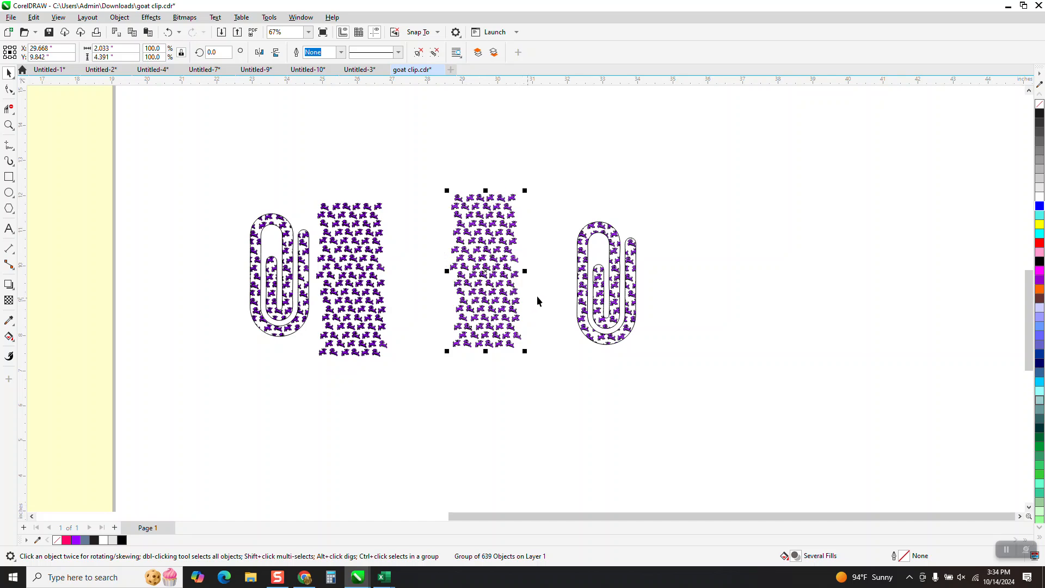
Step: Inspect how the traced goats are cut along the edges of the newly filled paperclip
left_click(9, 125)
left_click_drag(535, 206, 735, 303)
left_click_drag(314, 133, 595, 374)
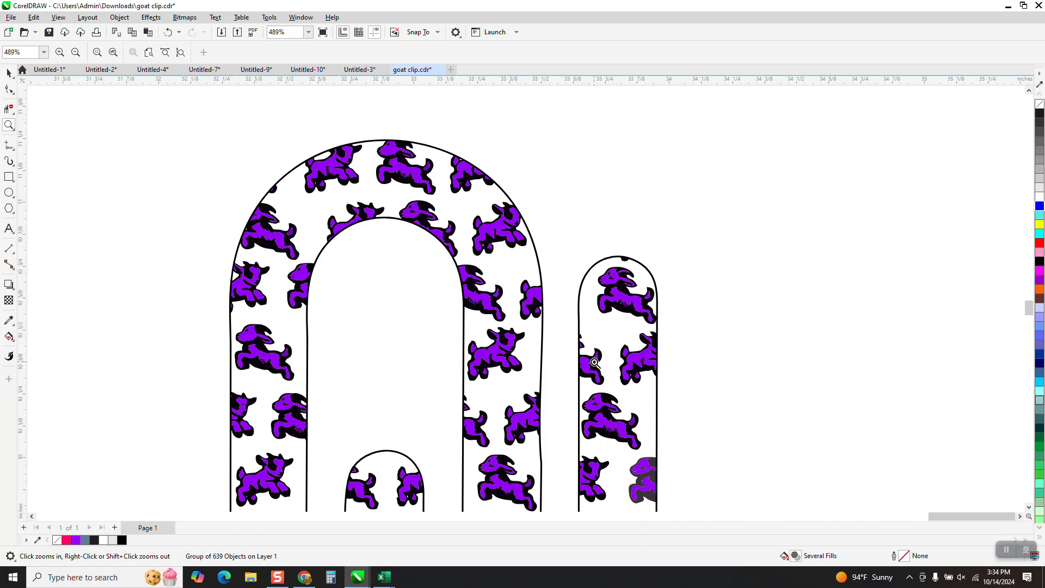
scroll(593, 359, "down", 2)
scroll(563, 321, "down", 6)
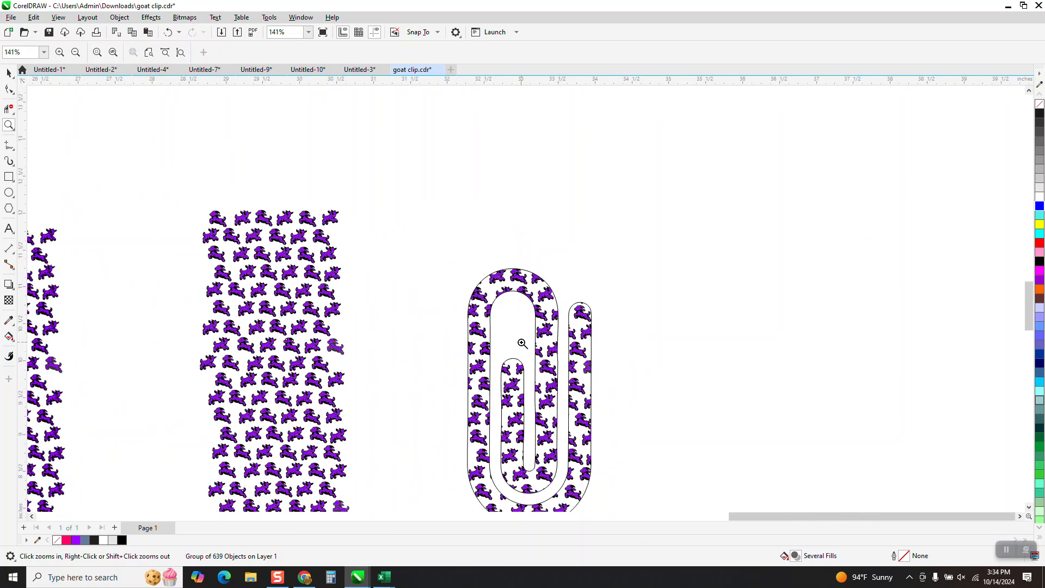
scroll(586, 362, "up", 8)
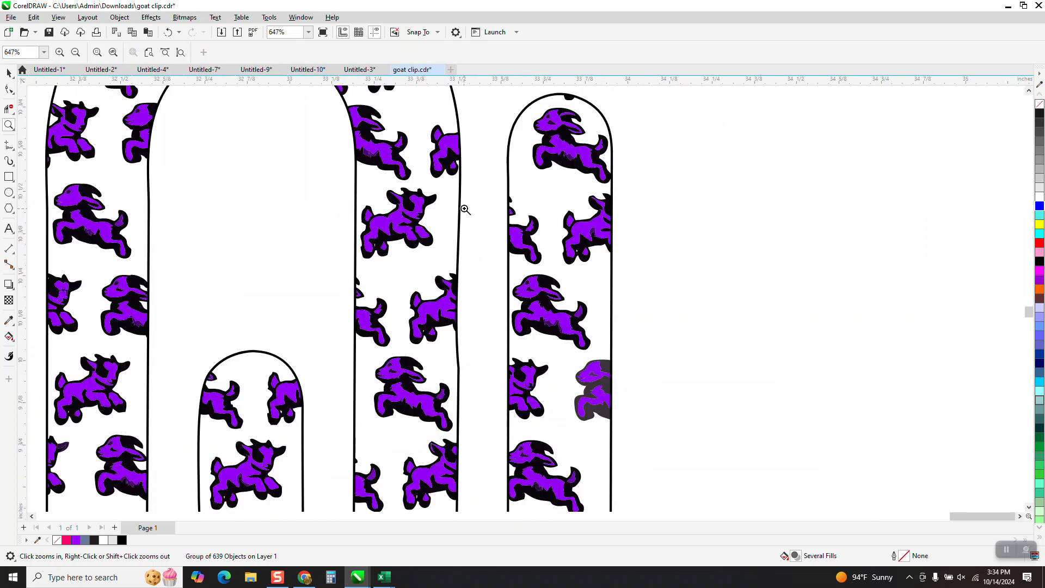
scroll(555, 278, "down", 15)
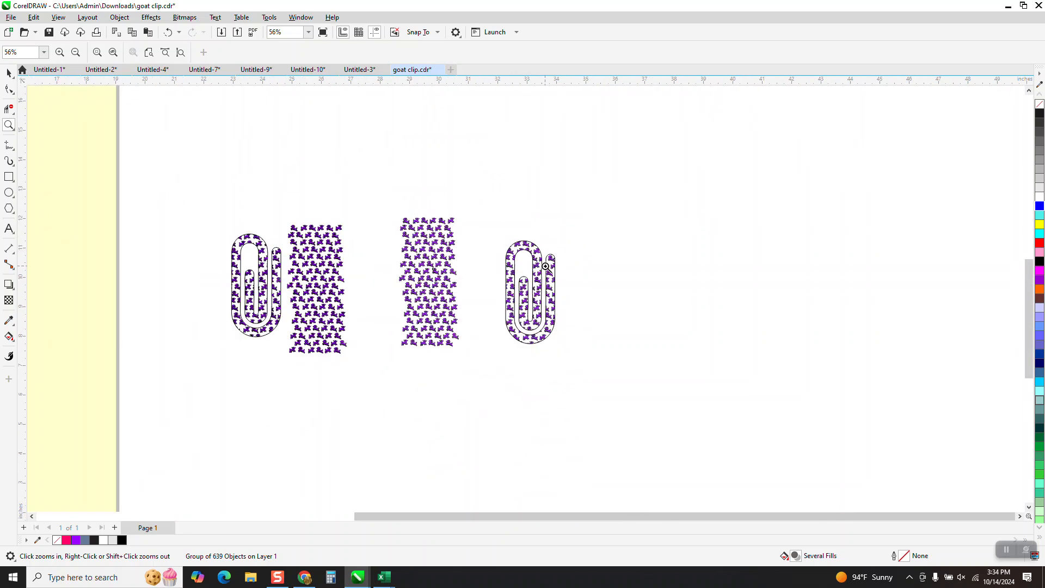
scroll(546, 267, "down", 3)
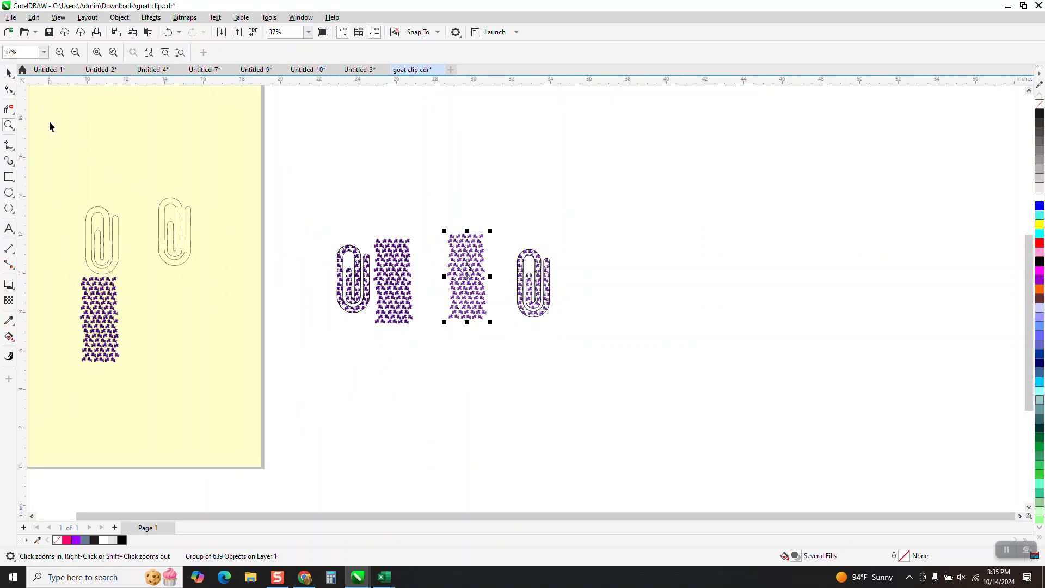
Step: Move the page's upper paperclip off the page, to the right of the vector goat-filled paperclip, and examine its lines
left_click(8, 73)
left_click_drag(181, 214, 348, 240)
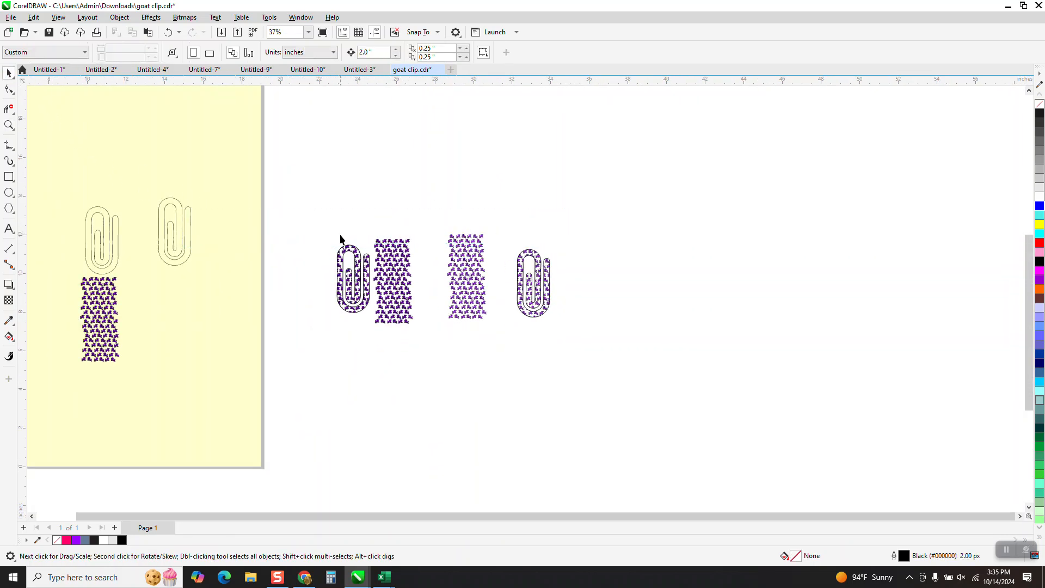
left_click_drag(191, 226, 640, 285)
left_click(9, 126)
left_click_drag(411, 261, 618, 453)
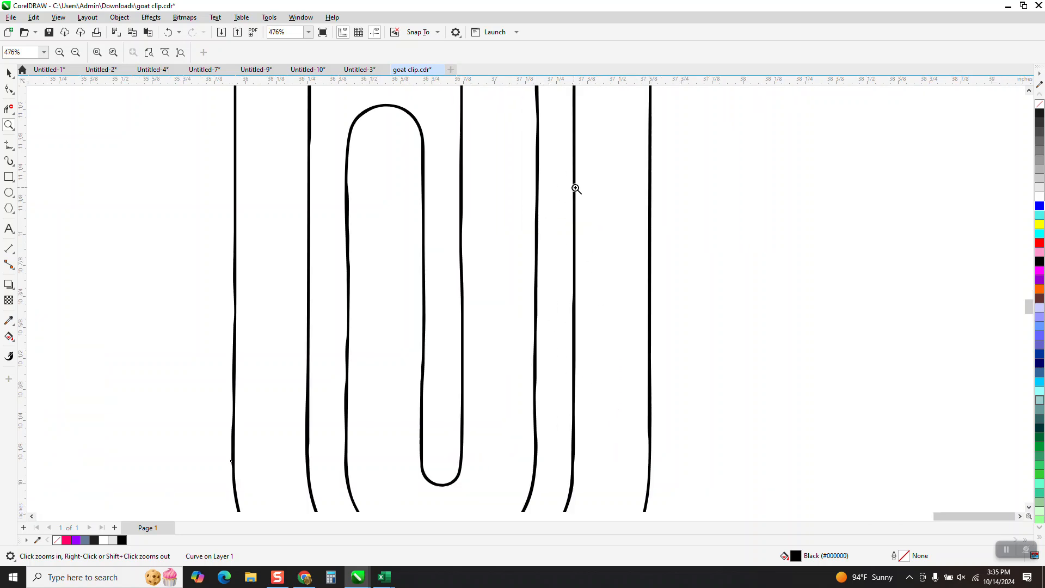
scroll(339, 239, "down", 3)
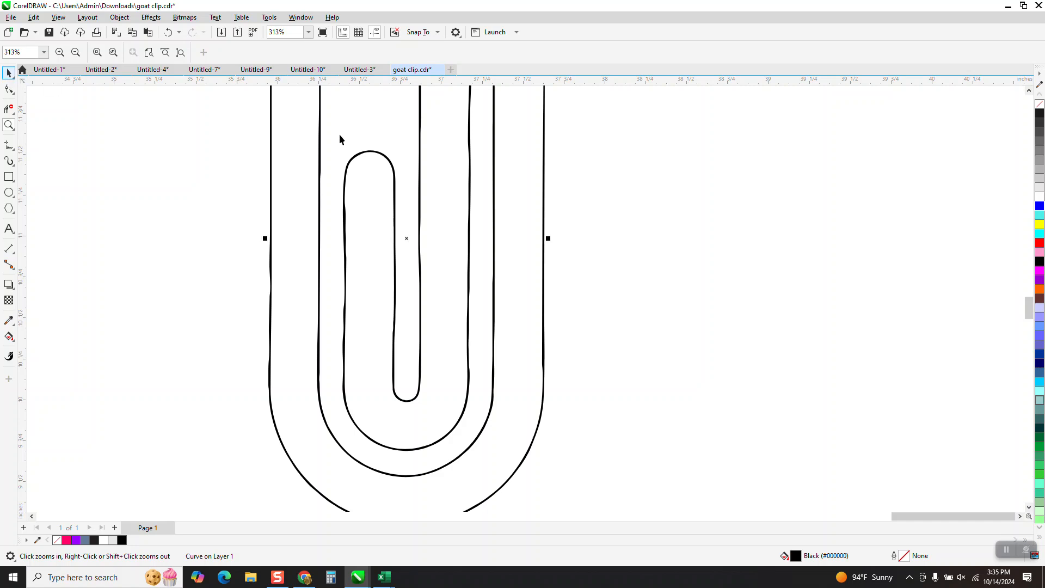
Step: Give the moved paperclip a Hairline outline and shift it about 2.4 inches further right
key("space")
left_click(341, 53)
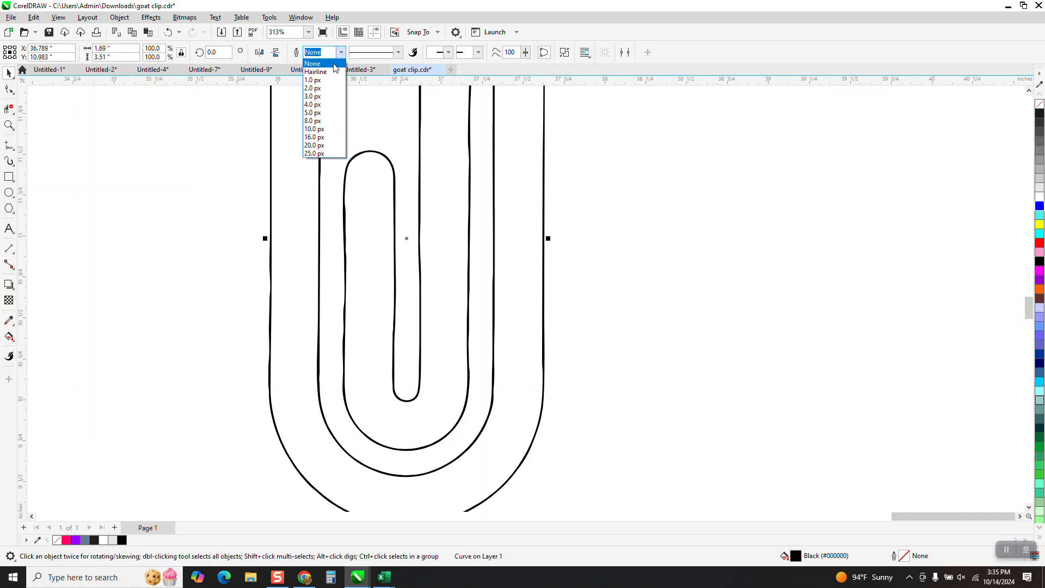
left_click(332, 75)
scroll(351, 205, "down", 3)
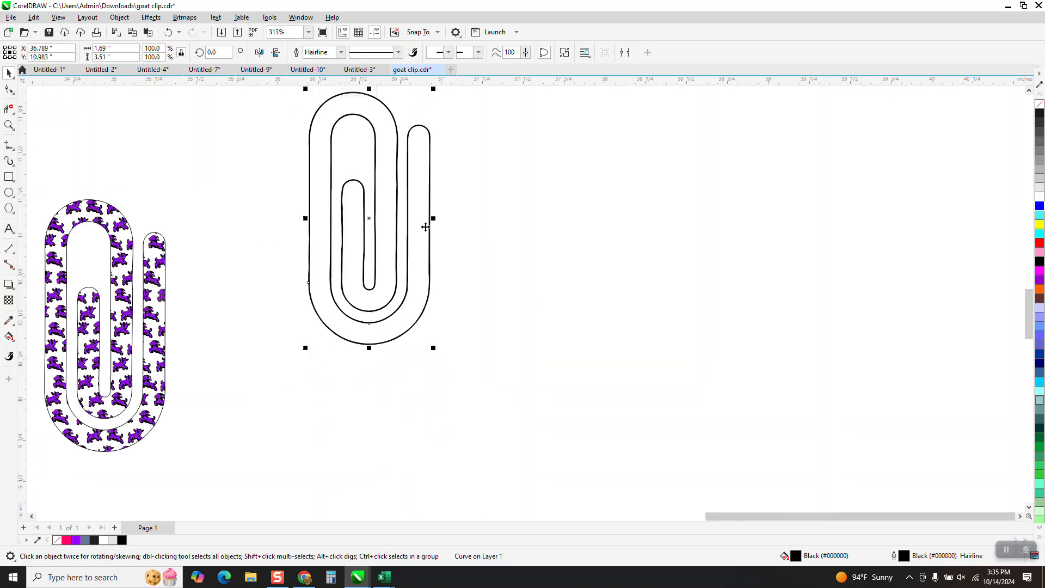
left_click_drag(401, 227, 532, 238)
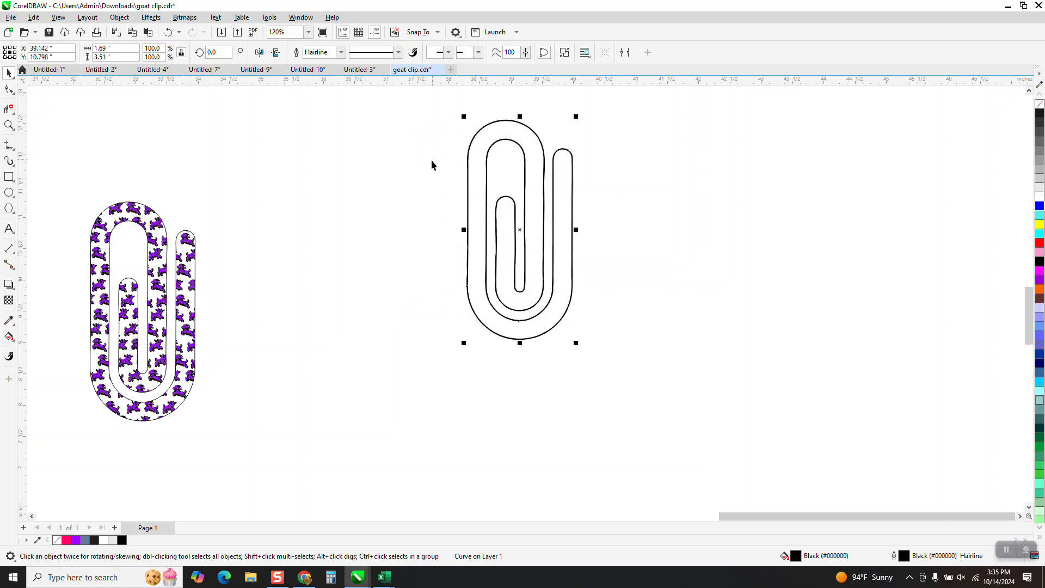
Step: Create a filled shape from the line-drawn paperclip's body with Smart Fill and move it about 2.8 inches right of the original
left_click(9, 337)
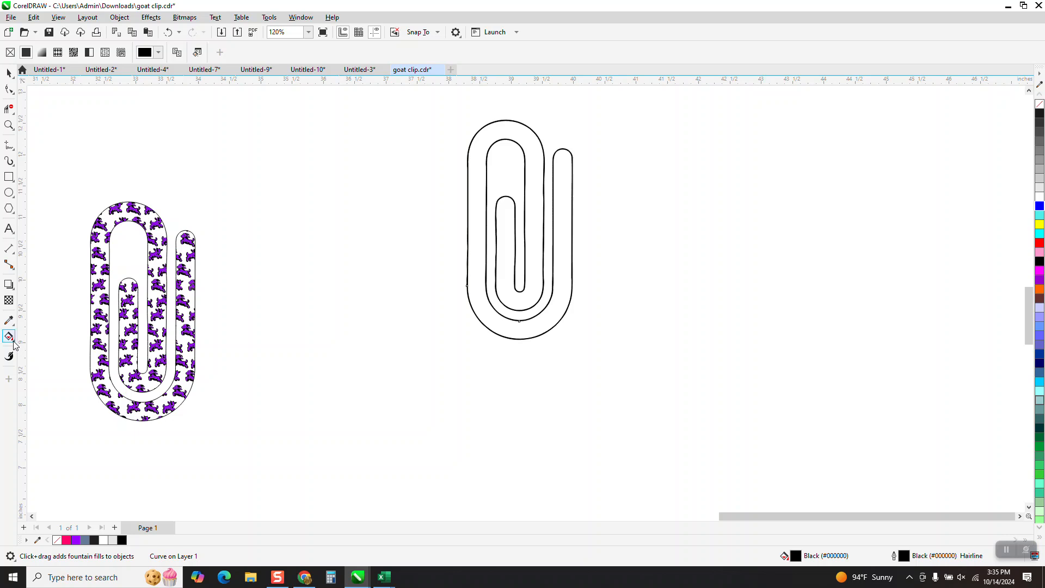
left_click(15, 348)
left_click(38, 346)
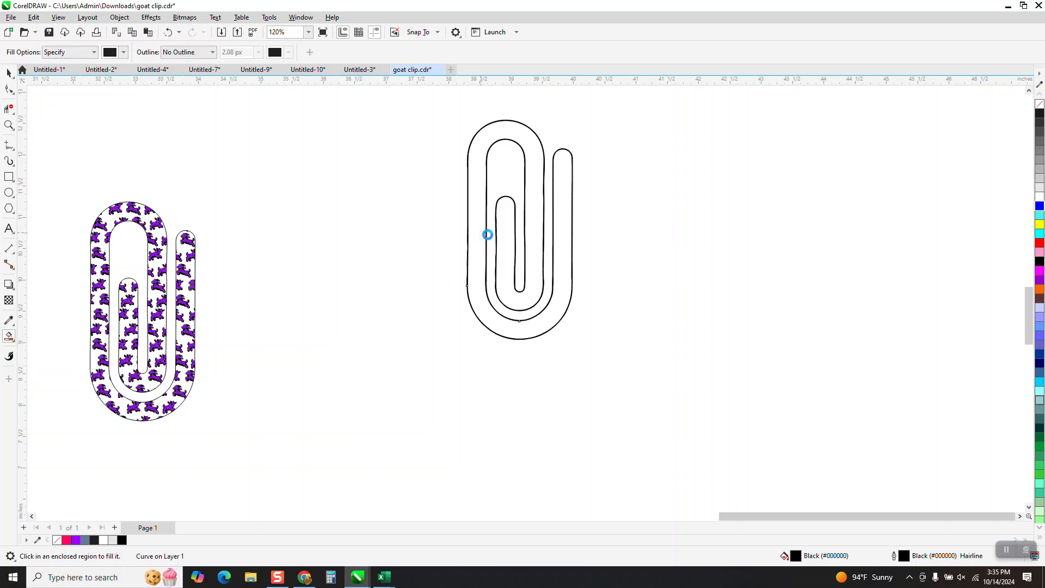
left_click(9, 72)
left_click_drag(533, 216, 709, 228)
Step: Remove the new paperclip shape's fill and give it a dark grey #1A1A1A Hairline outline
left_click(1039, 105)
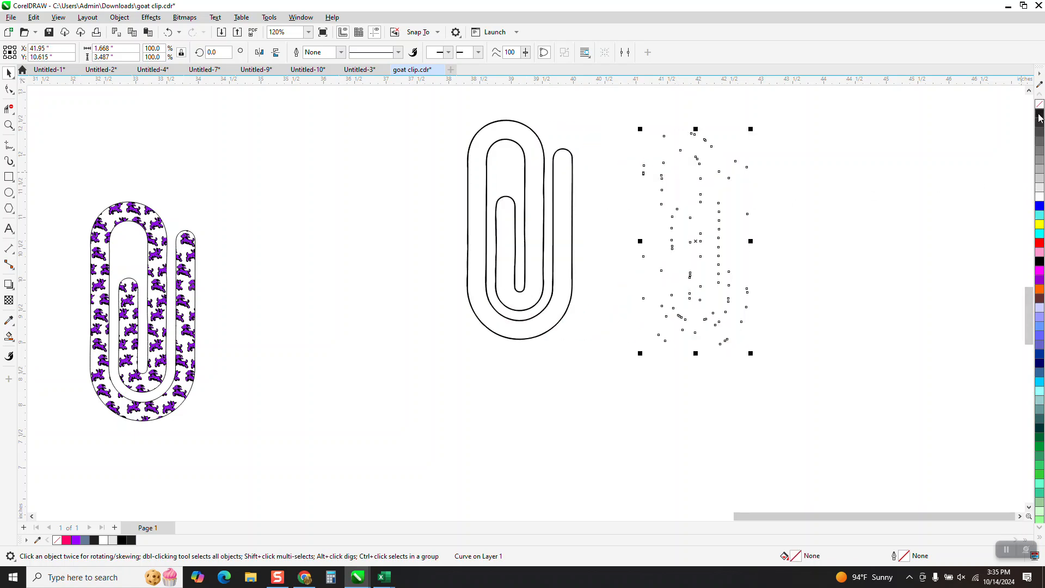
right_click(1040, 120)
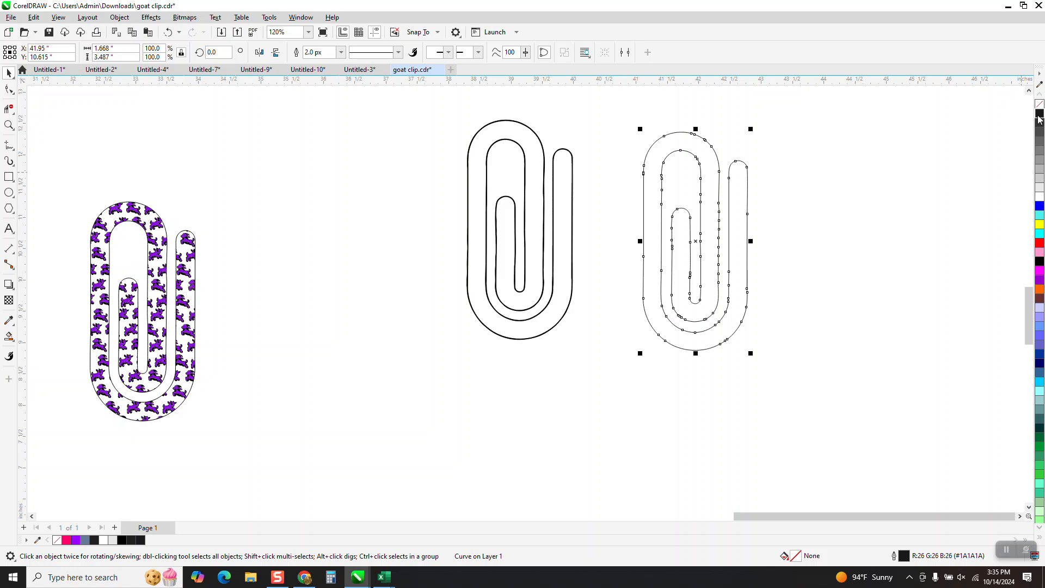
left_click(341, 52)
left_click(322, 61)
Step: Examine the new hairline paperclip's curves and nodes up close, comparing its line thickness with the original line-drawn paperclip
left_click(8, 124)
left_click_drag(695, 260, 800, 310)
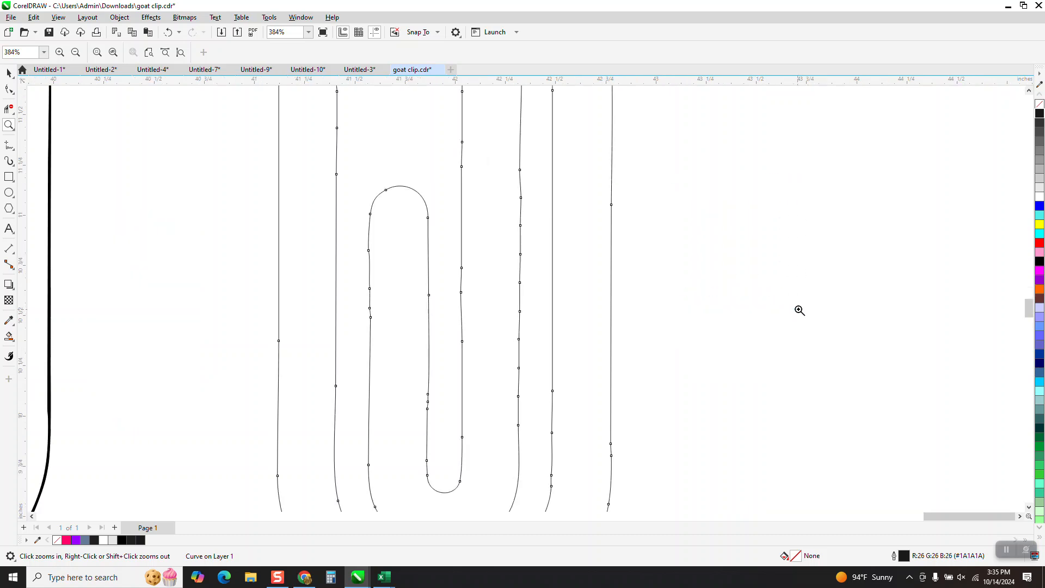
scroll(558, 229, "down", 3)
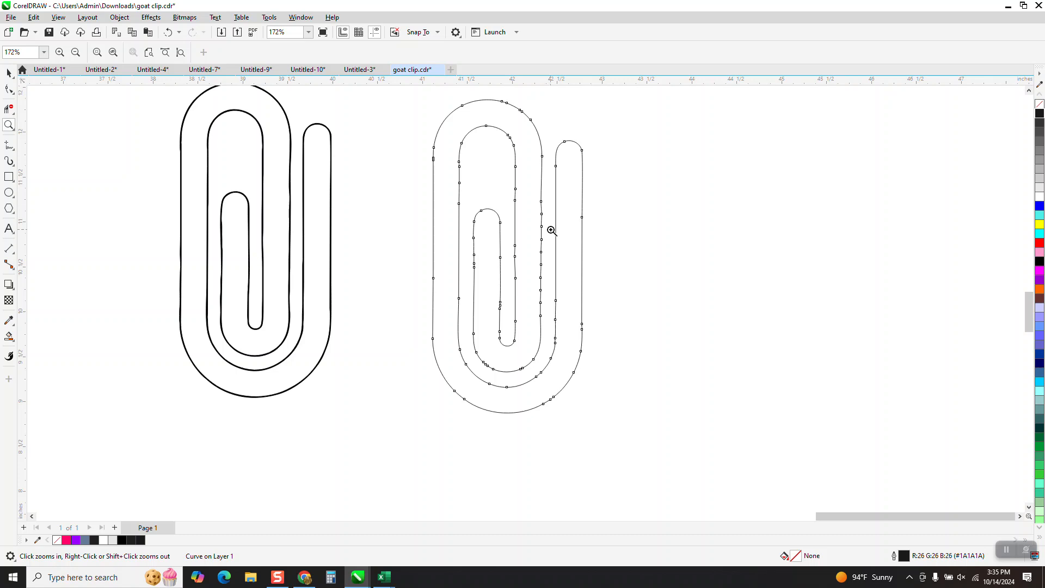
left_click(9, 72)
left_click_drag(406, 92, 645, 424)
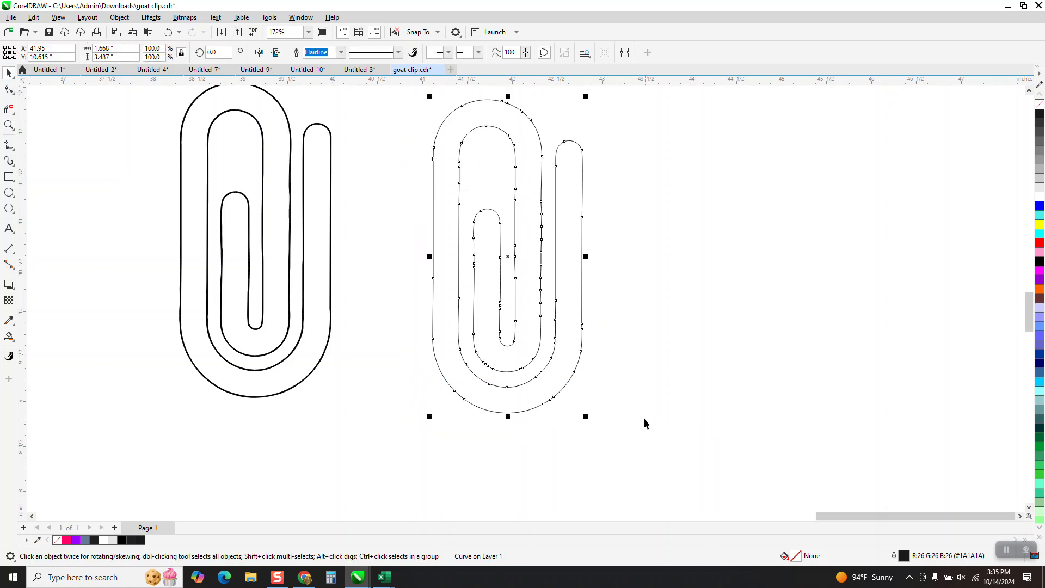
left_click(8, 126)
left_click_drag(362, 163, 686, 371)
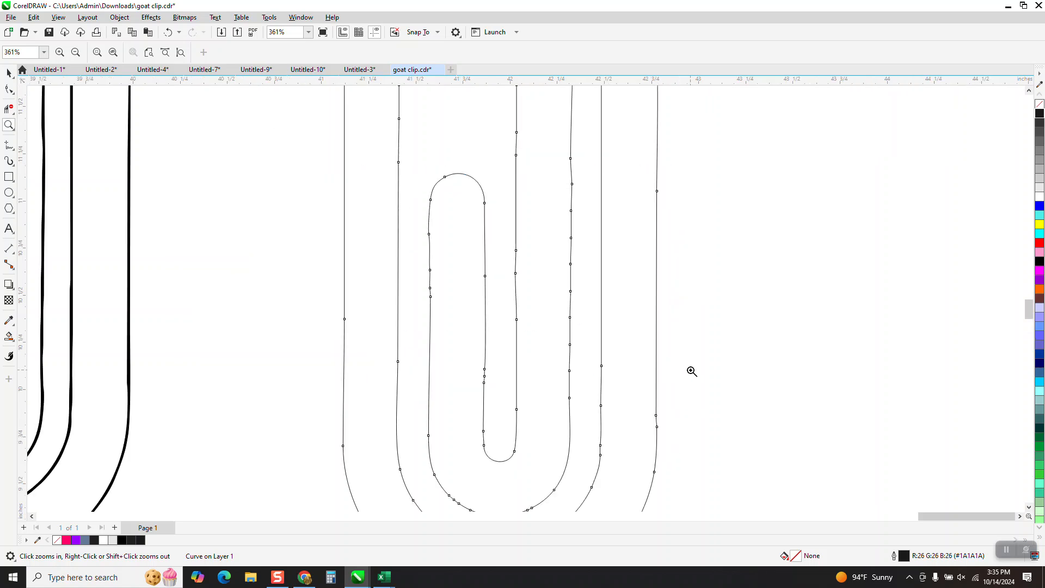
scroll(564, 271, "down", 1)
scroll(564, 271, "down", 1)
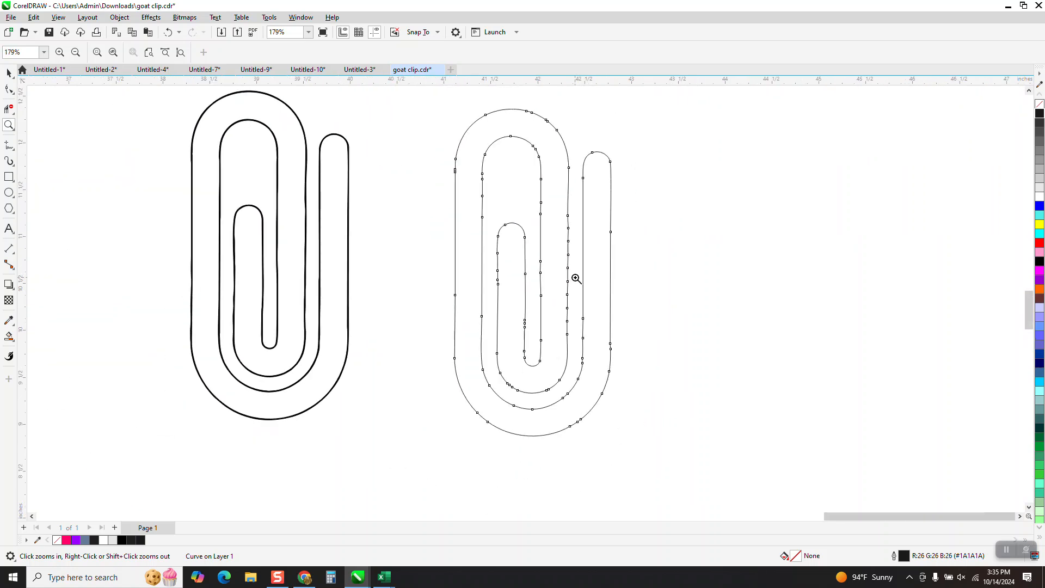
Step: Inspect the leftmost goat-filled paperclip and the goat pattern beside it up close
scroll(574, 275, "down", 3)
scroll(368, 348, "down", 1)
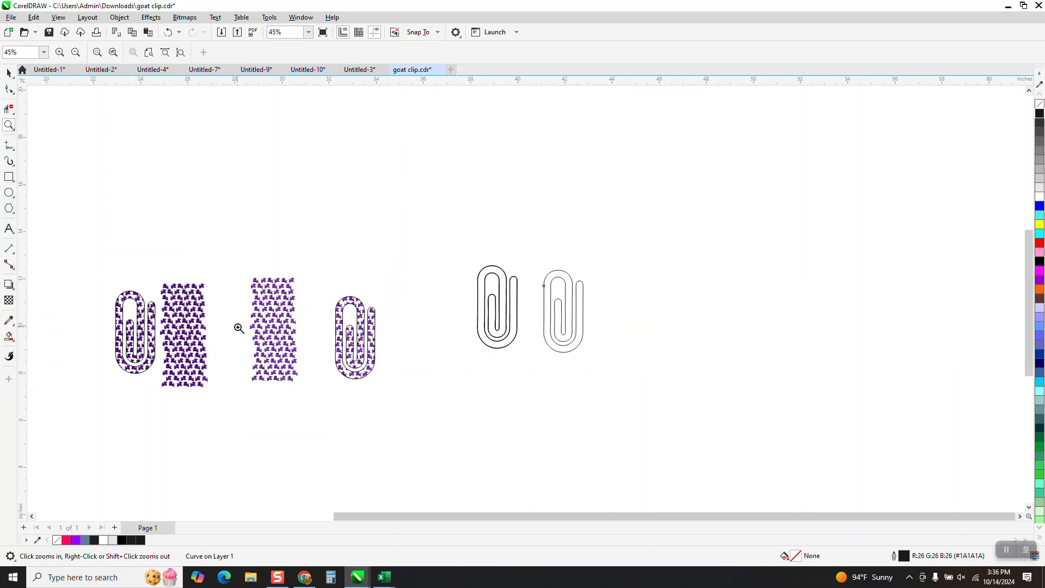
left_click_drag(92, 277, 212, 386)
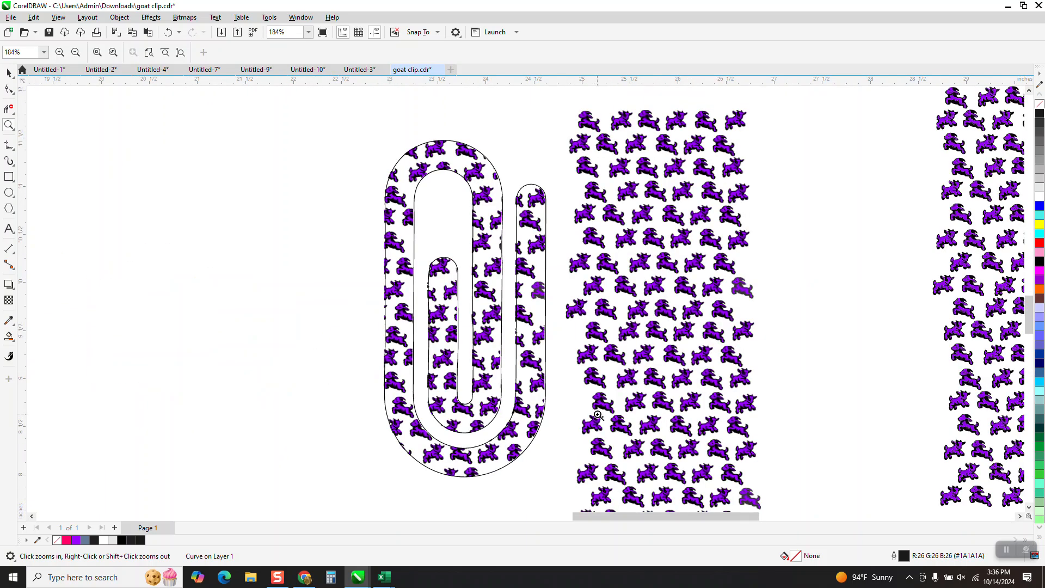